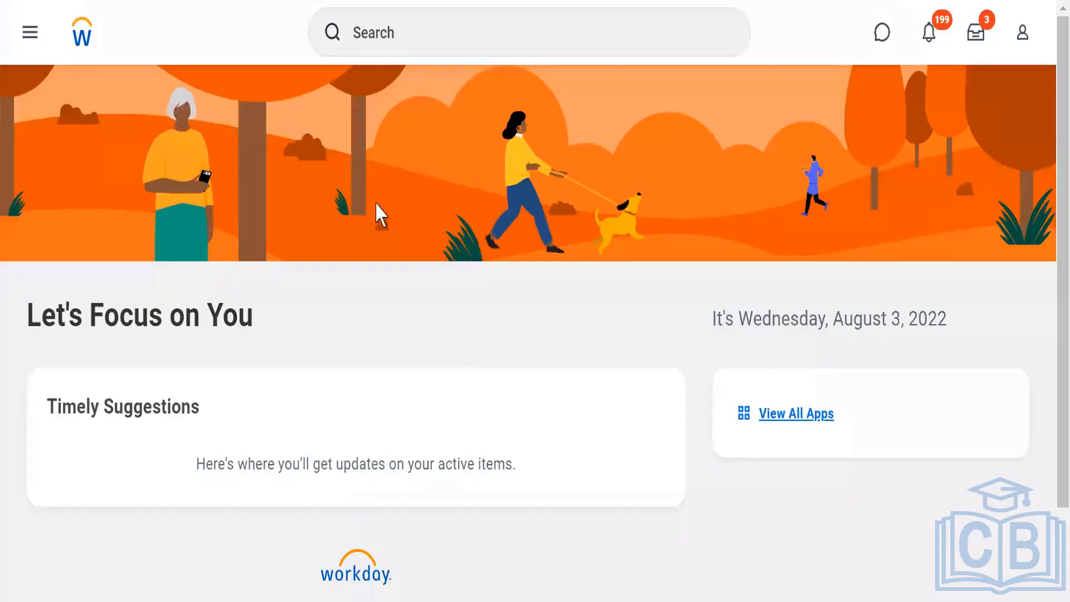
# Search for and open the Create Security Group task.
pyautogui.click(370, 30)
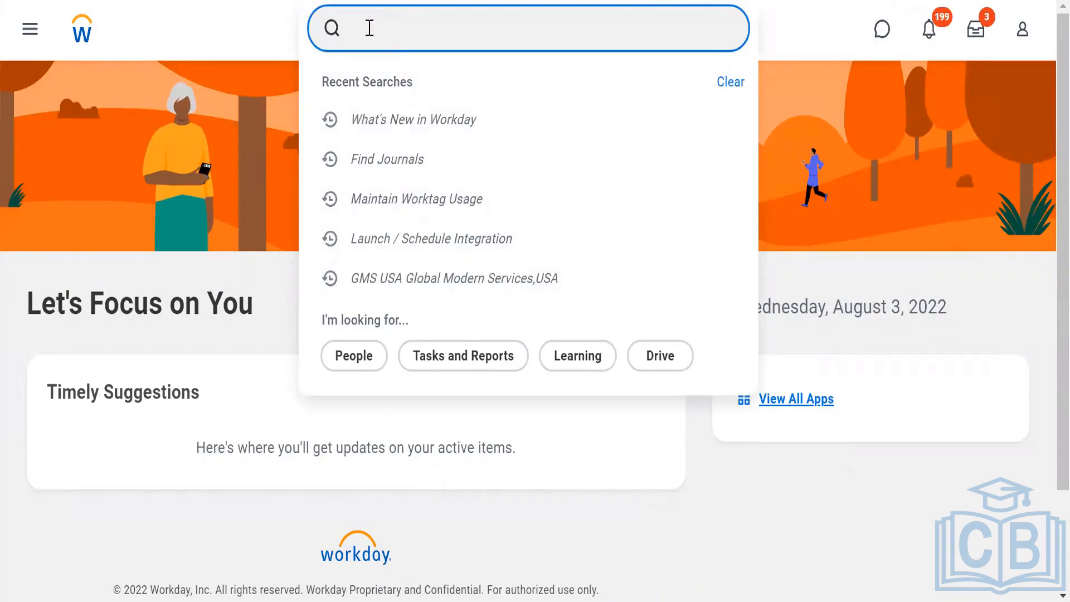
pyautogui.write('cre sec')
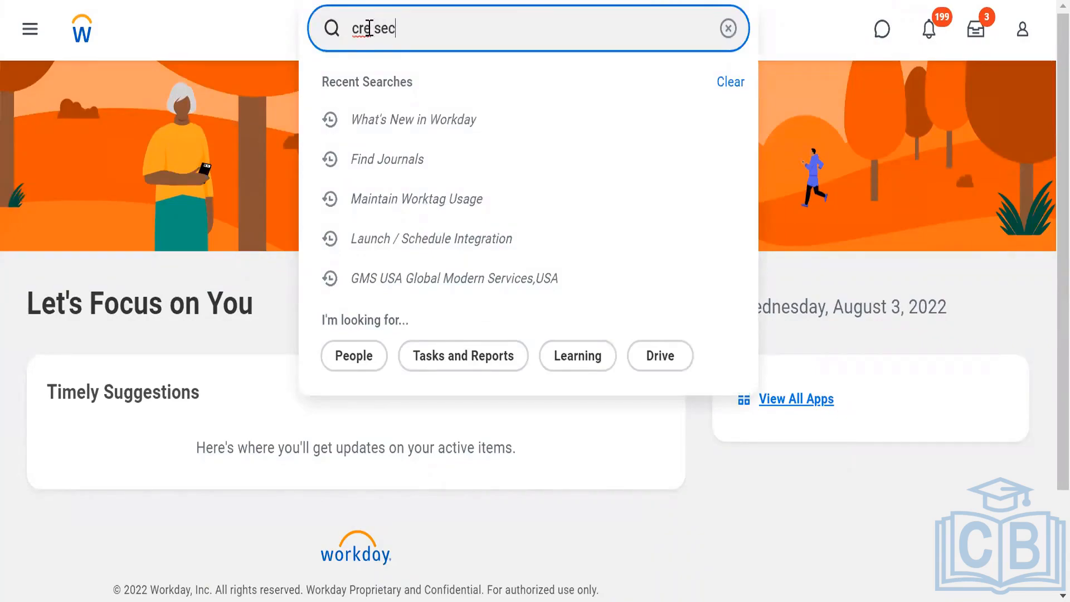
pyautogui.write(' grou')
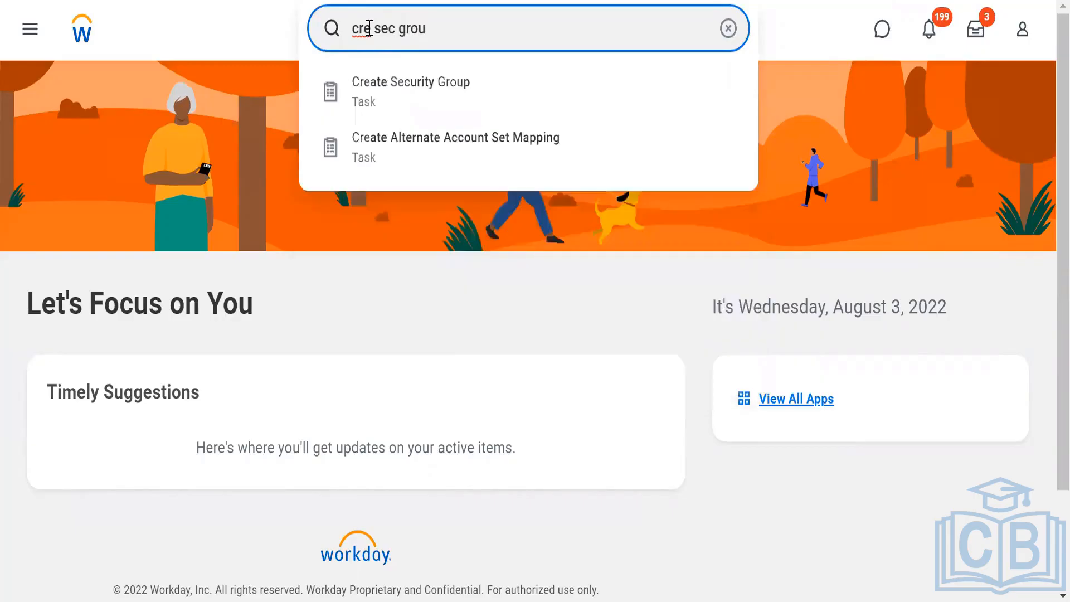
pyautogui.click(385, 100)
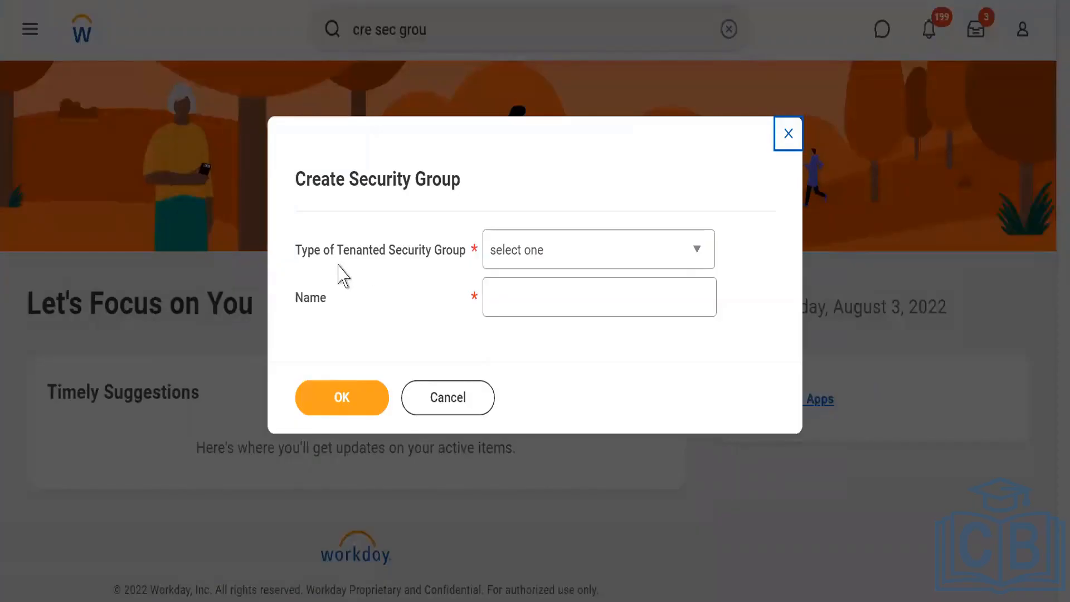
# Set the type of tenanted security group to User-Based Security Group.
pyautogui.click(545, 262)
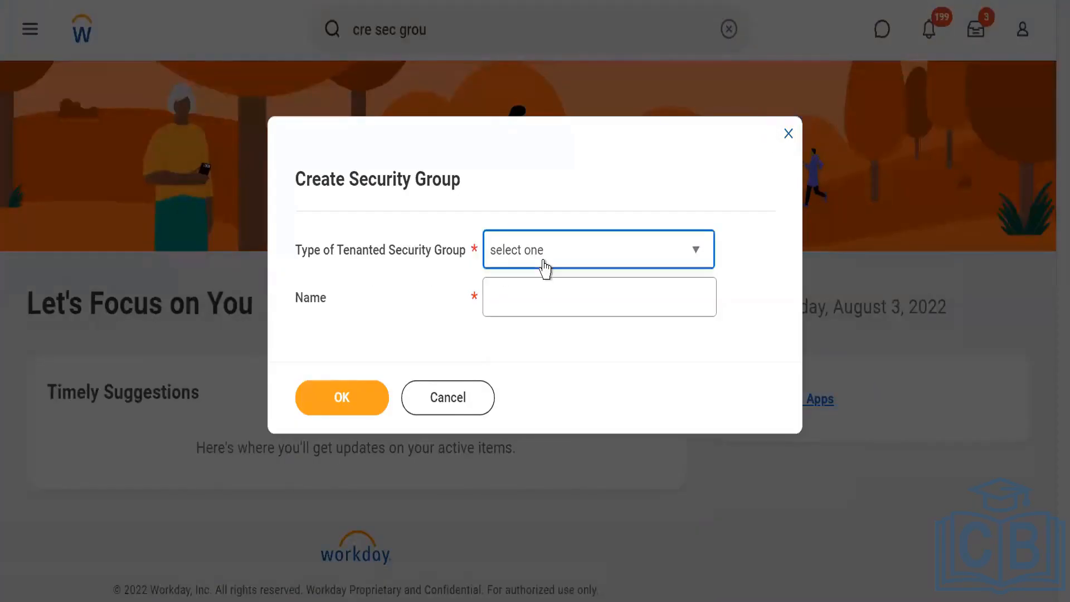
pyautogui.press('u')
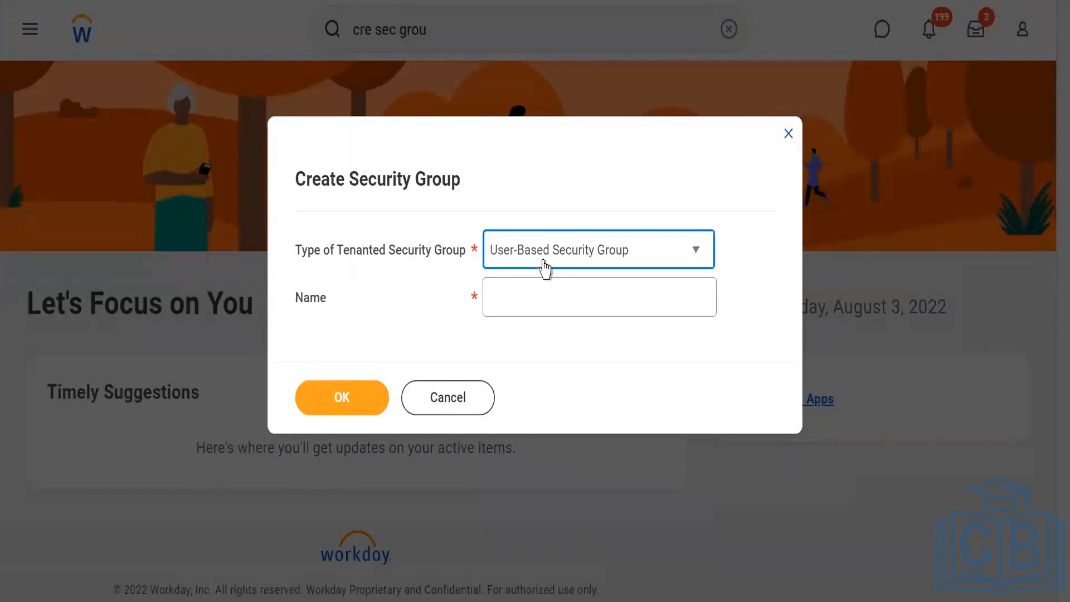
pyautogui.click(507, 308)
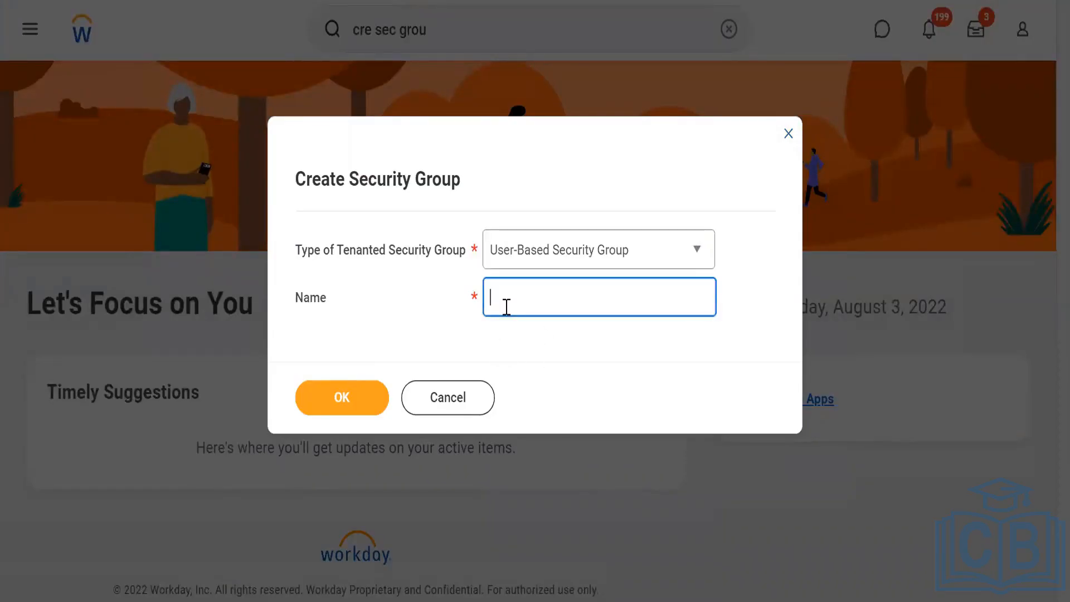
# Name the new group WLE7_Security Admin and create it.
pyautogui.write('WLE7_Secruity Admin')
pyautogui.click(452, 328)
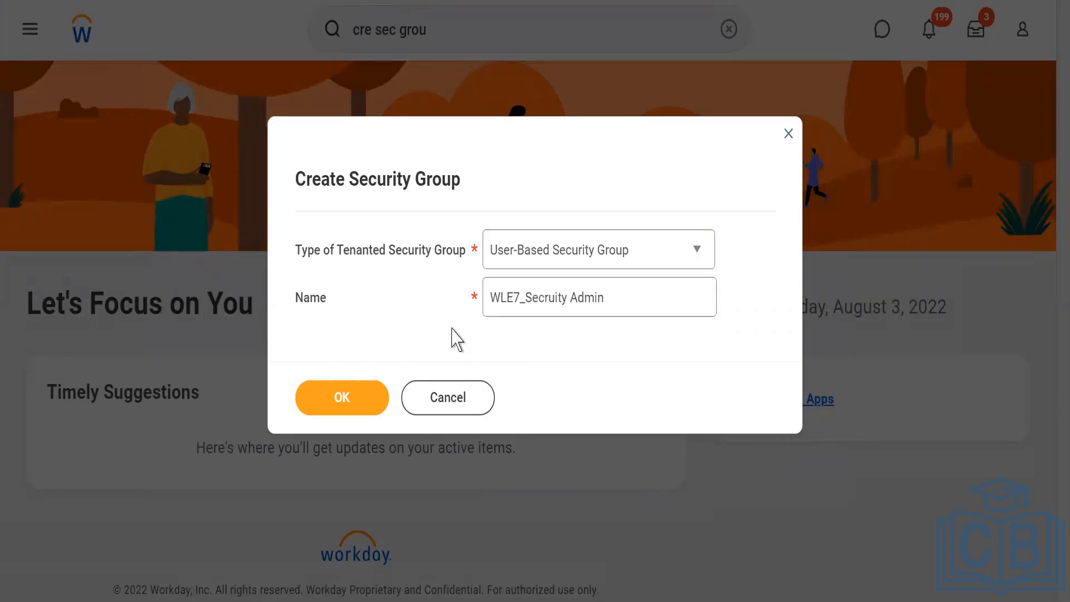
pyautogui.click(556, 302)
pyautogui.press('BackSpace')
pyautogui.press('BackSpace')
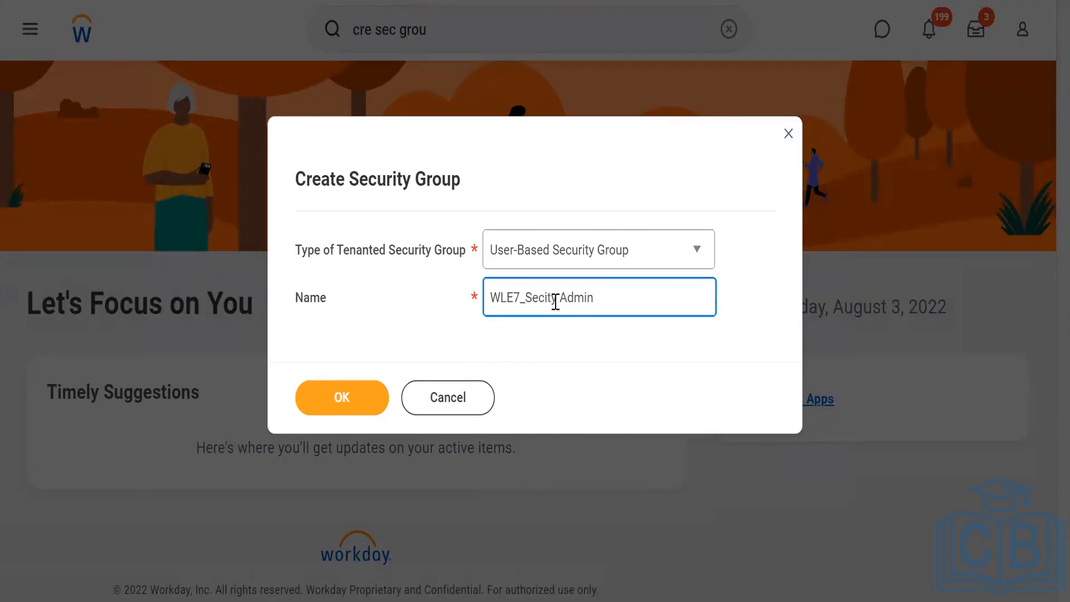
pyautogui.write('ur')
pyautogui.click(329, 400)
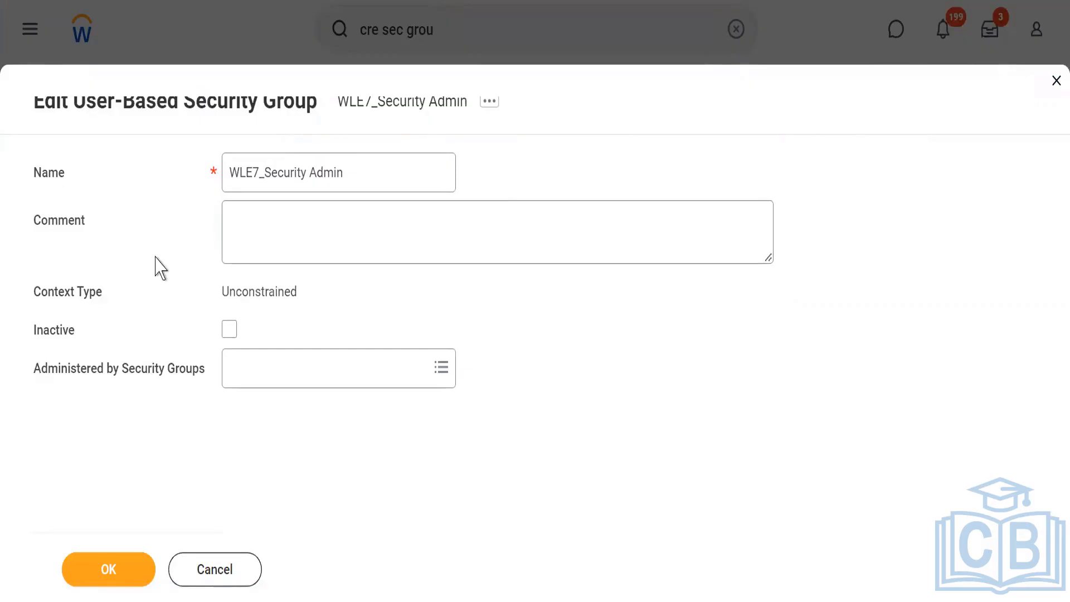
# Set Administered by Security Groups to Security Administrator.
pyautogui.doubleClick(91, 370)
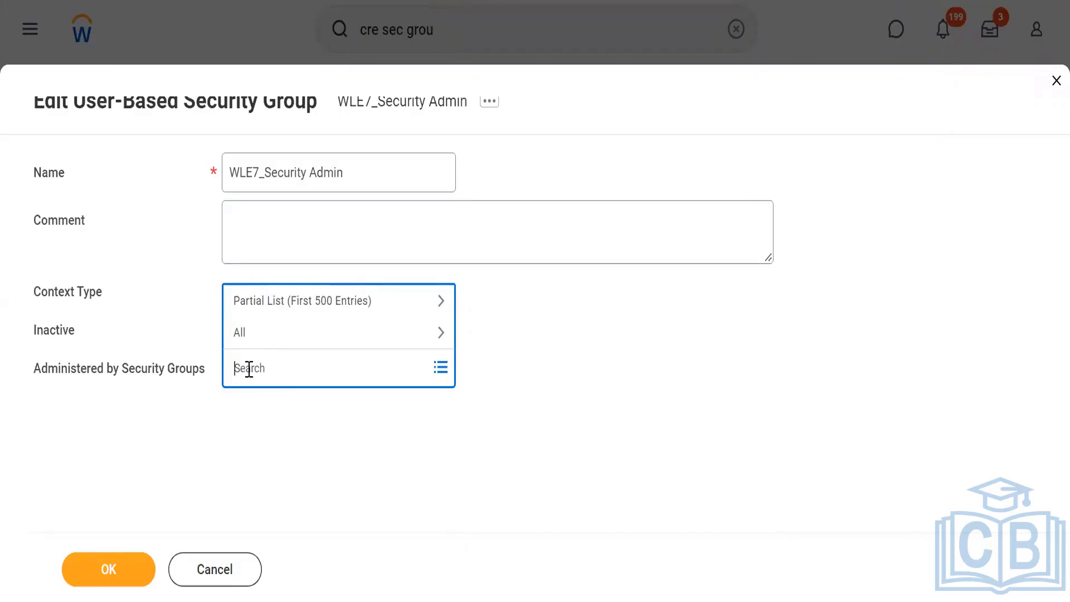
pyautogui.write('Secu')
pyautogui.press('Return')
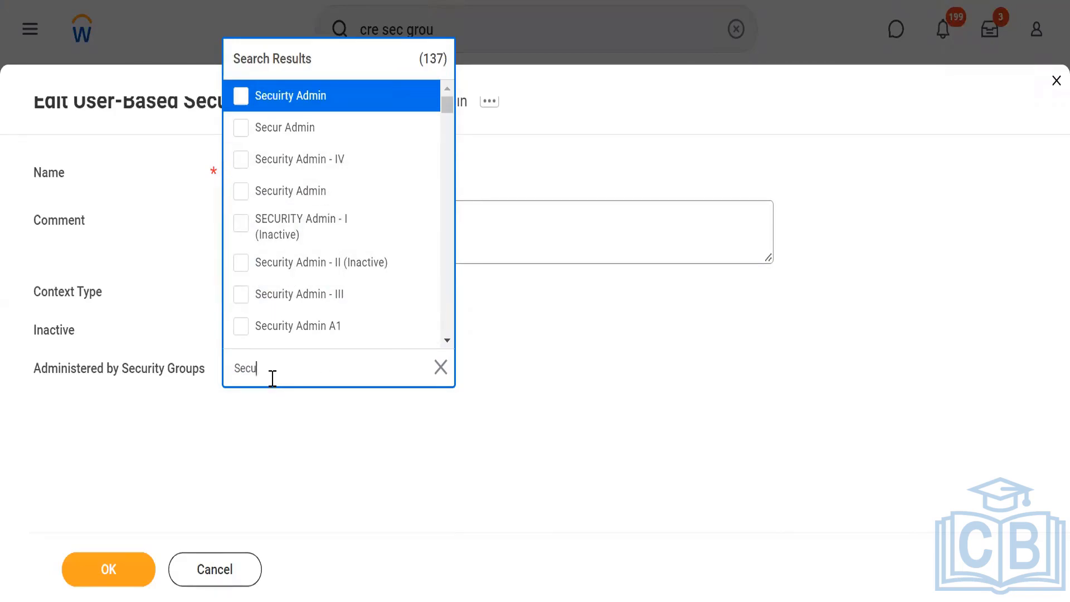
pyautogui.write('rity admin')
pyautogui.press('Return')
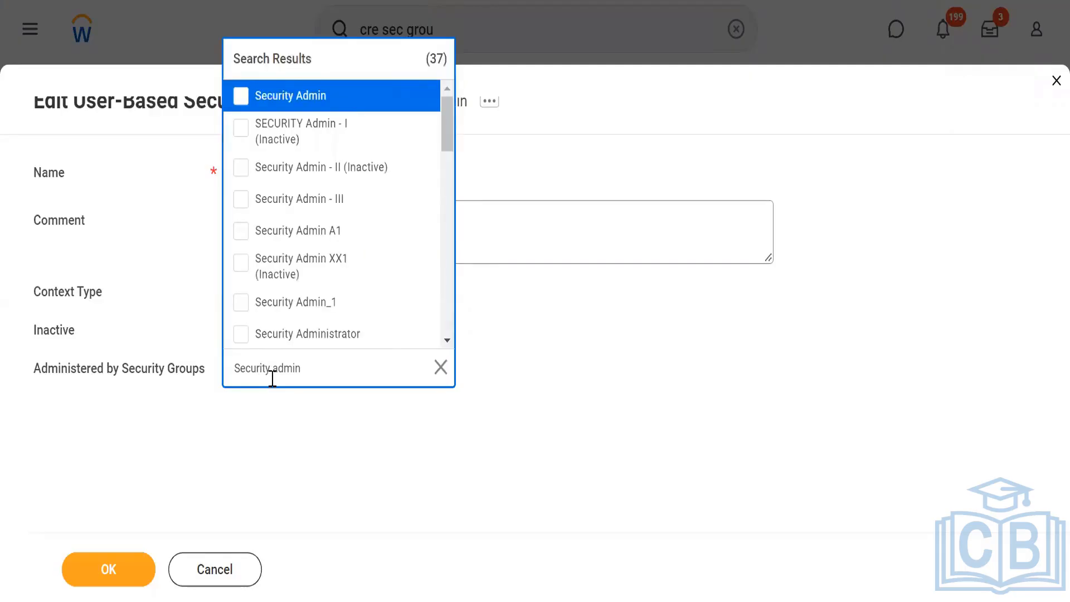
pyautogui.click(241, 334)
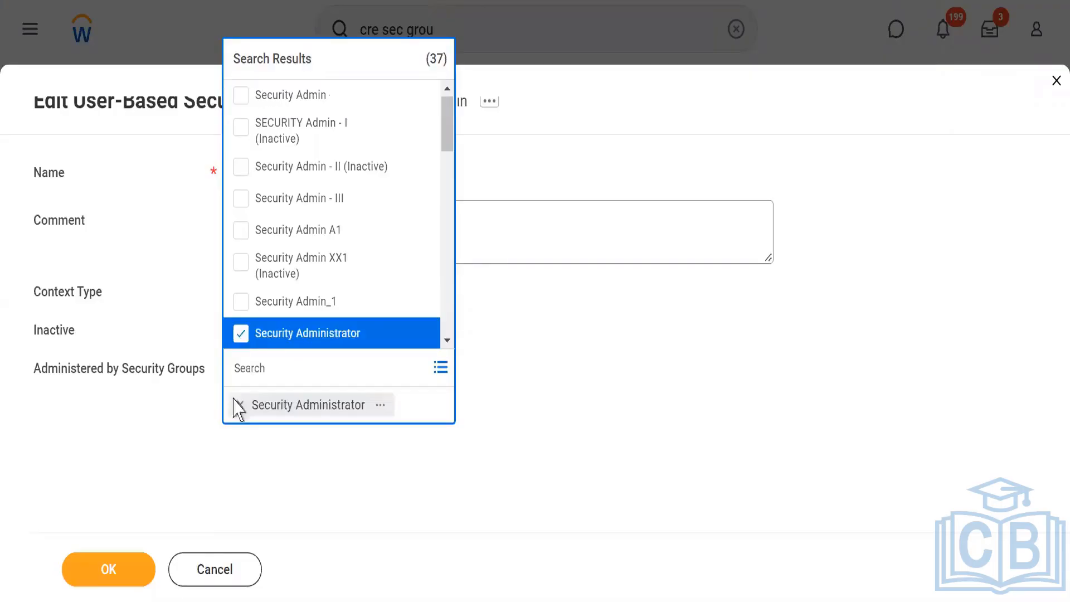
pyautogui.click(232, 487)
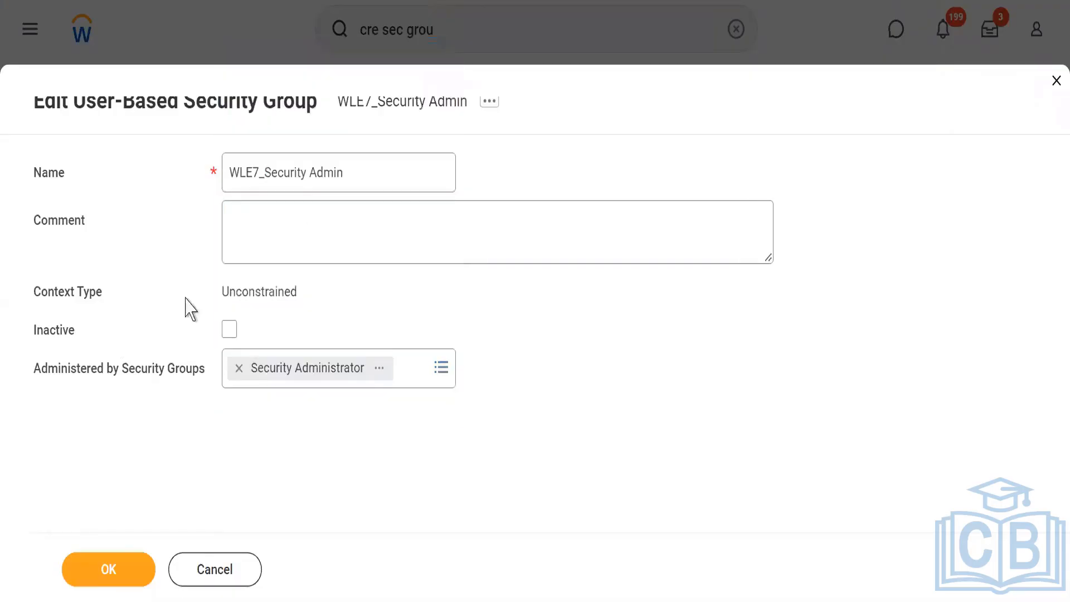
pyautogui.tripleClick(275, 176)
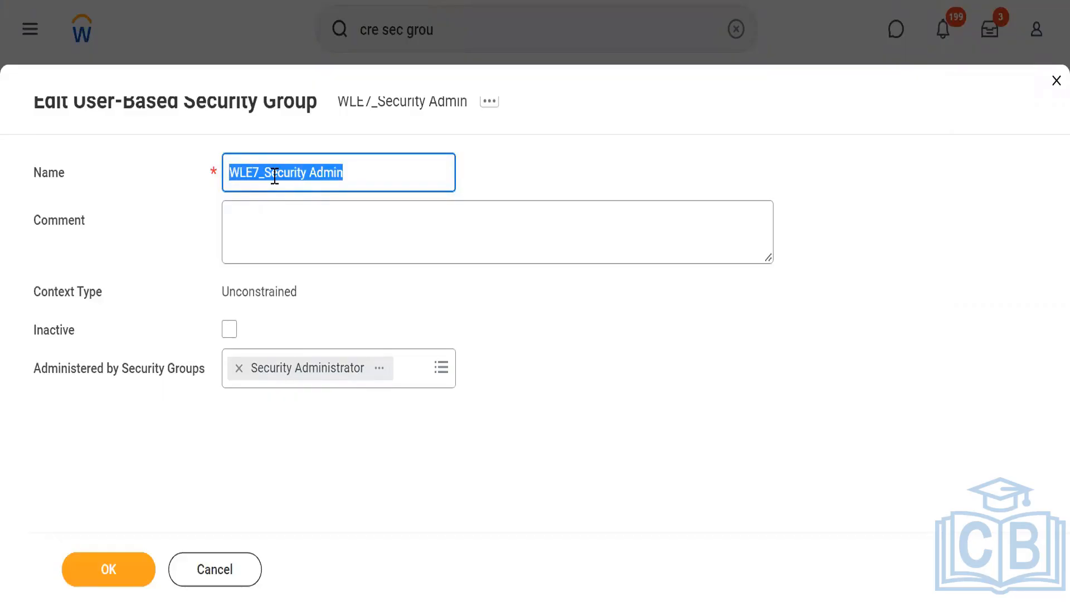
pyautogui.click(235, 455)
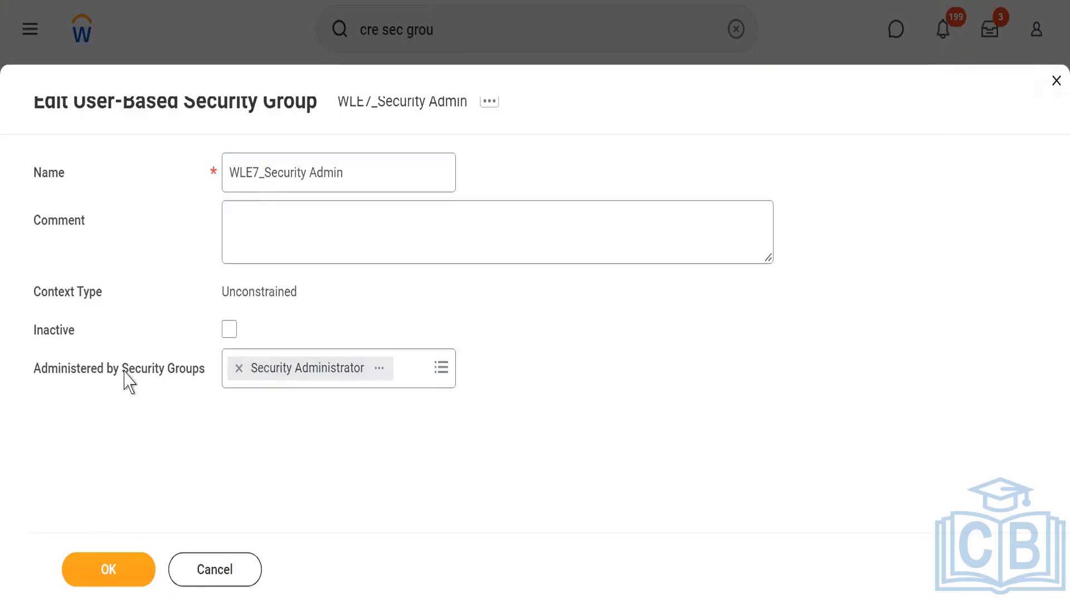
pyautogui.click(277, 179)
pyautogui.tripleClick(277, 180)
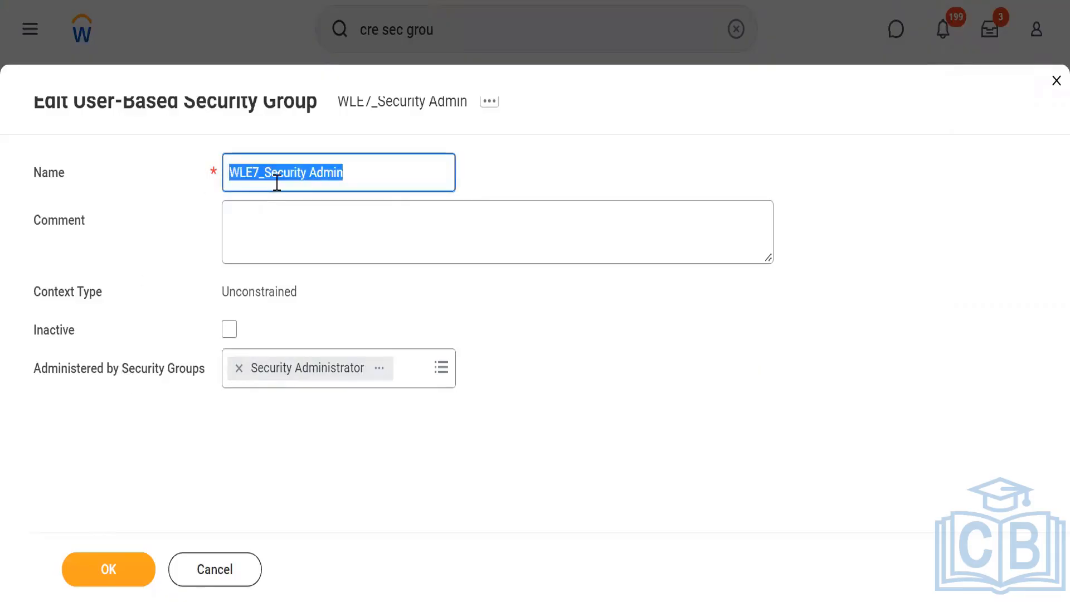
pyautogui.click(234, 461)
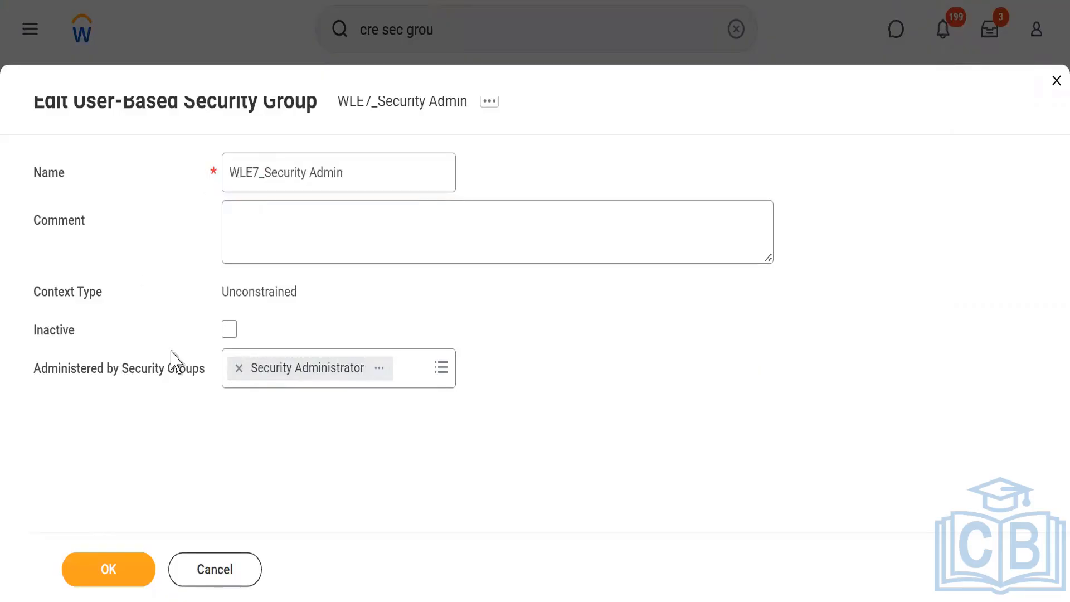
pyautogui.tripleClick(285, 171)
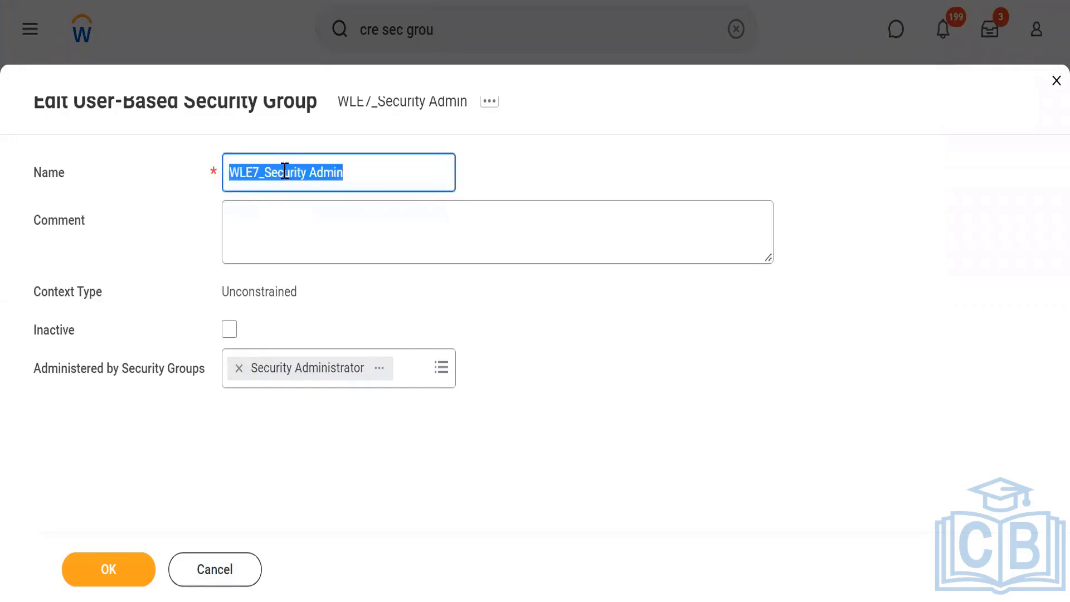
pyautogui.click(287, 442)
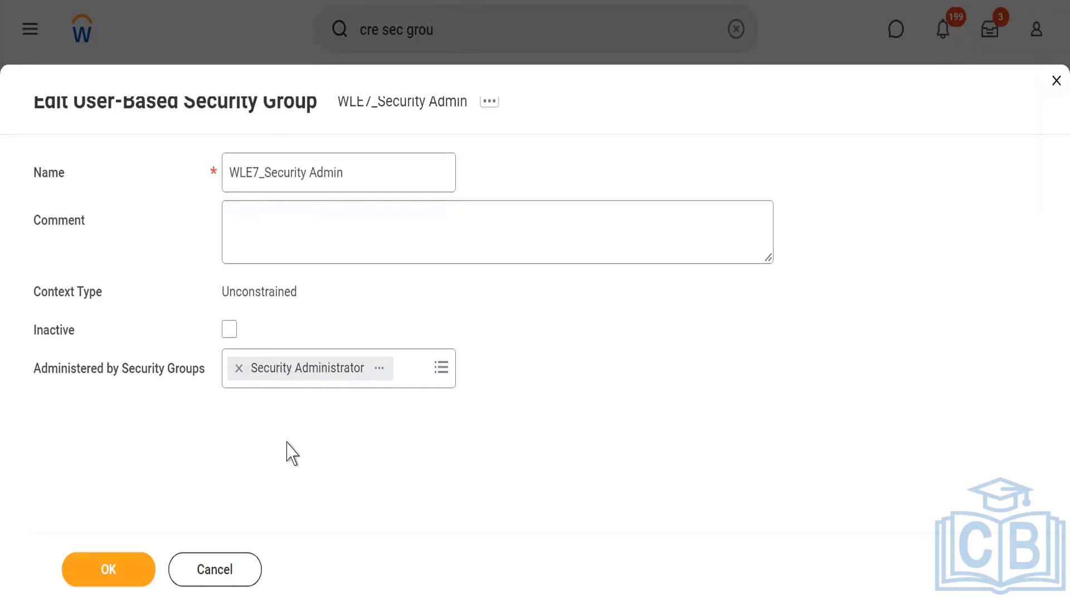
# Save the user-based security group settings and close the confirmation page.
pyautogui.click(98, 572)
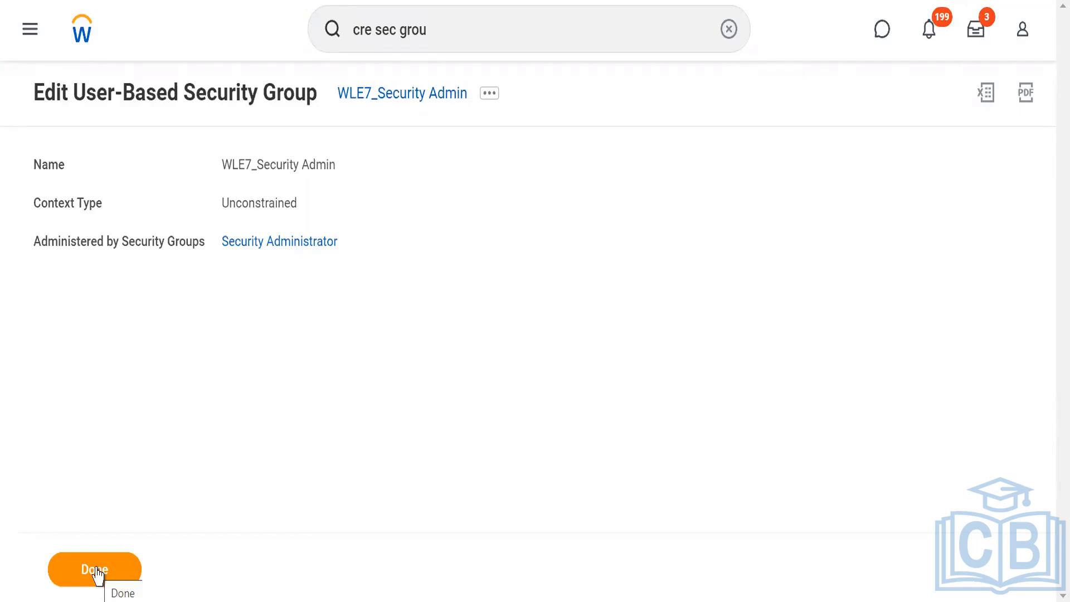
pyautogui.click(96, 570)
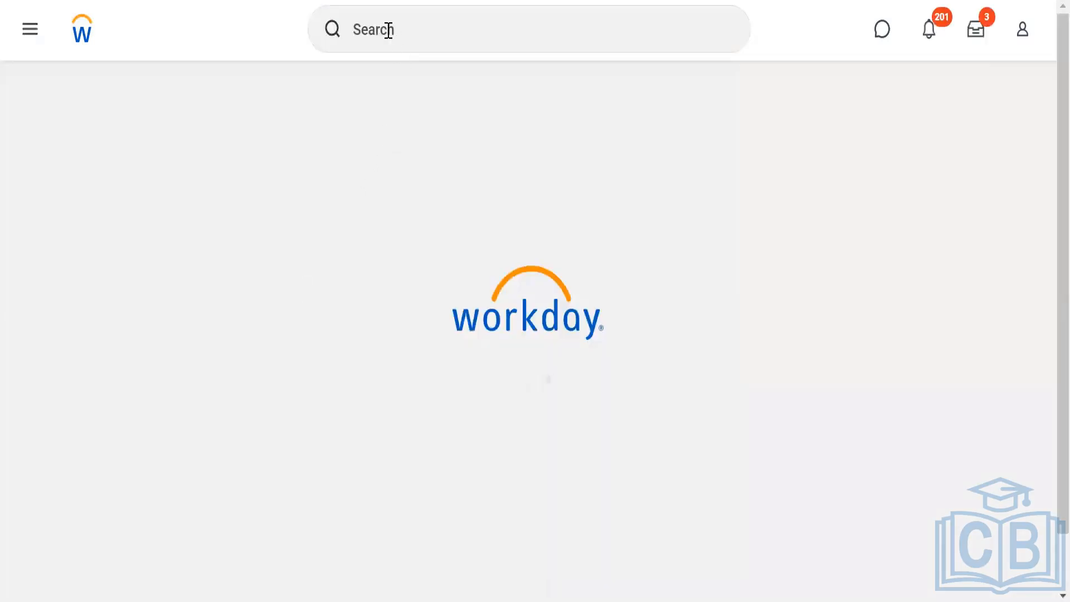
# Run the Domain Security Policies for Functional Area report for the Personal Data functional area.
pyautogui.click(389, 30)
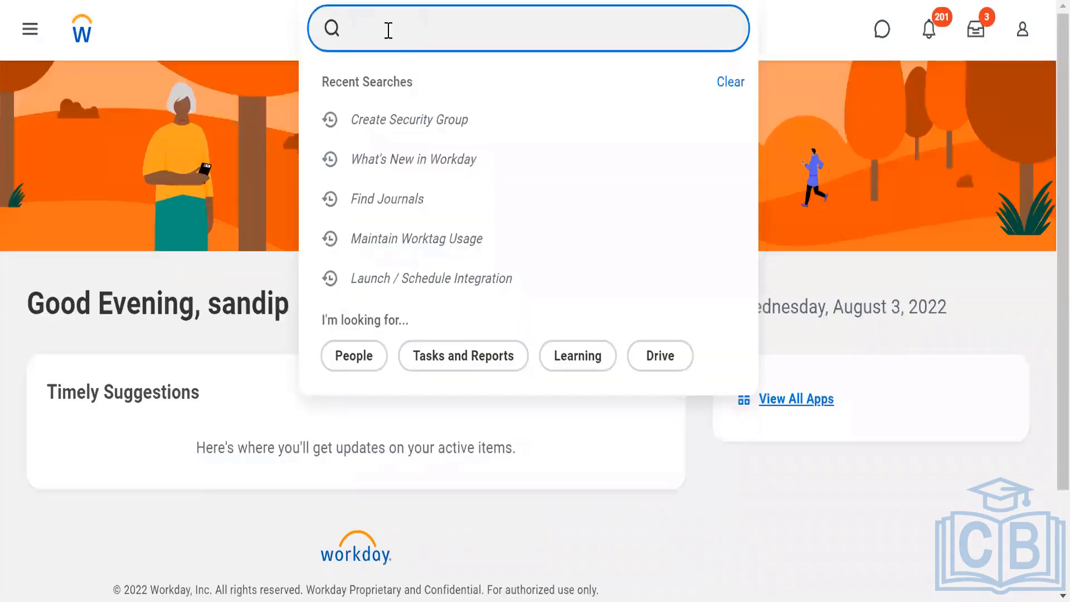
pyautogui.write('Doma')
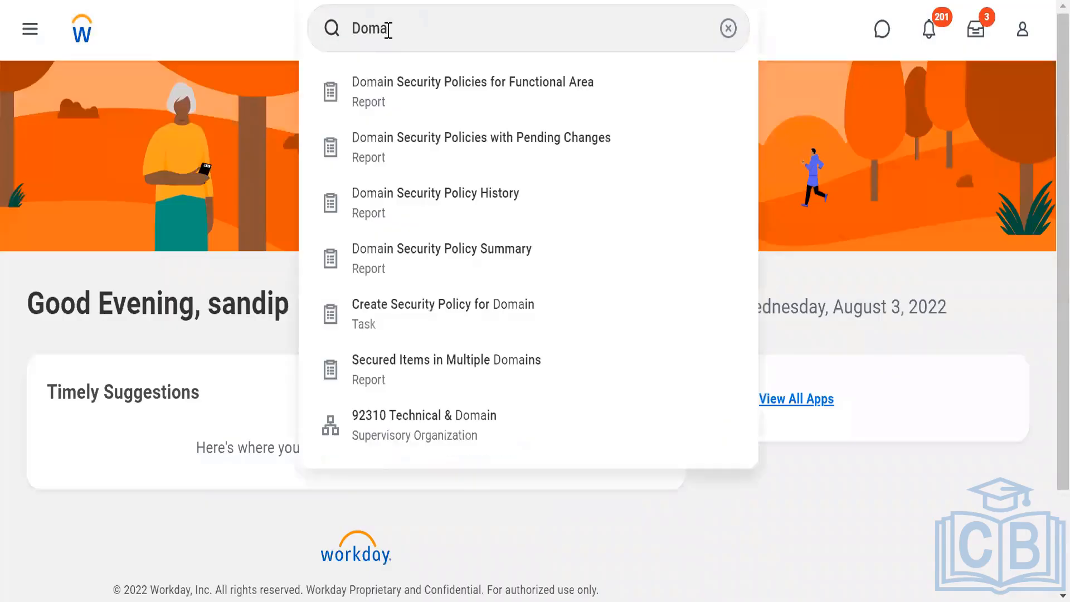
pyautogui.click(427, 103)
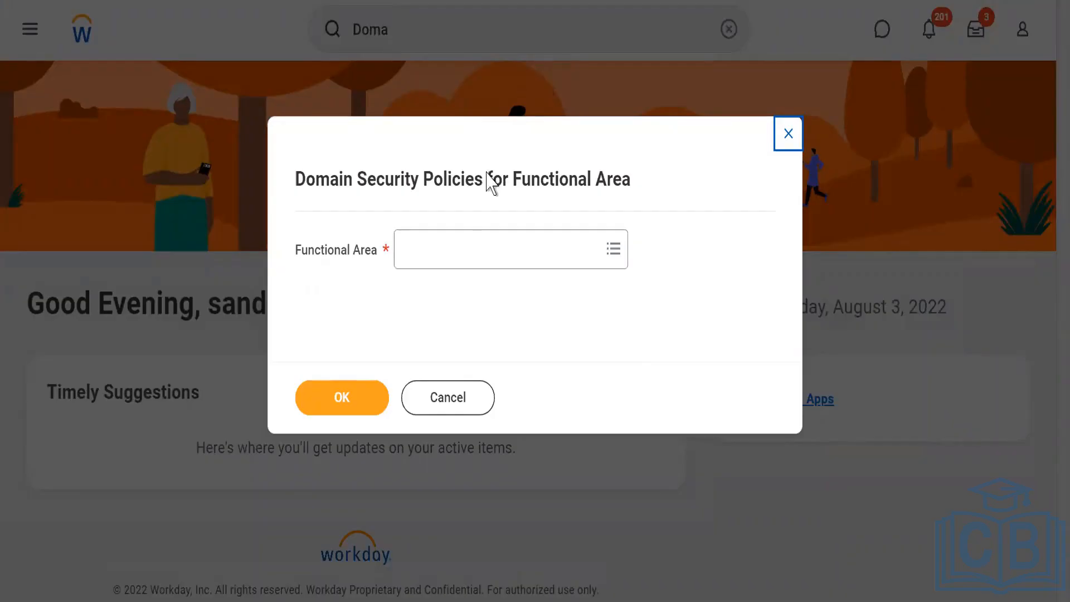
pyautogui.click(419, 266)
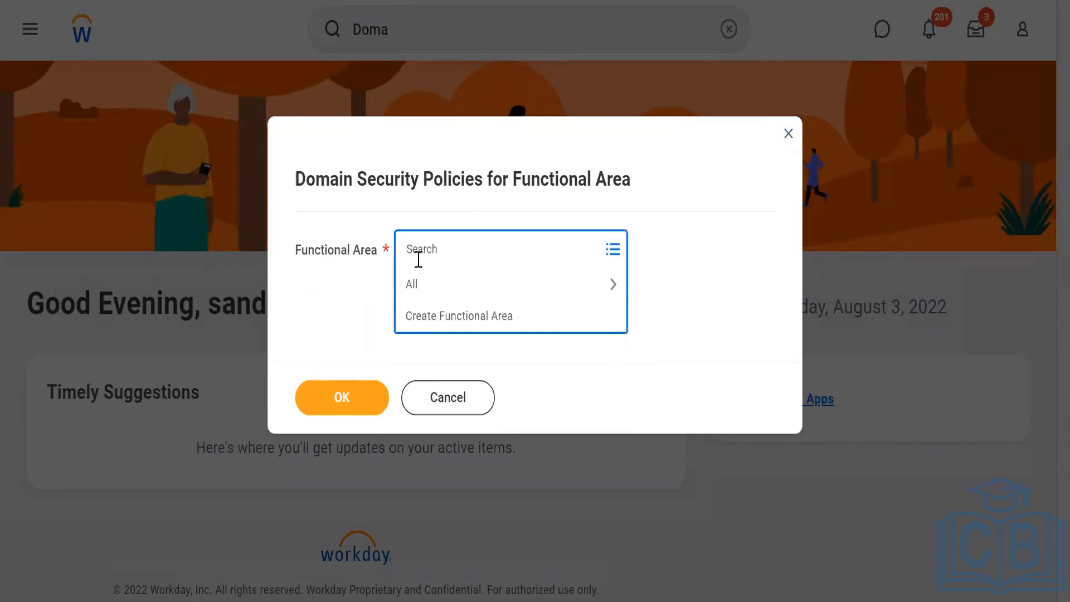
pyautogui.write('Personal')
pyautogui.press('Return')
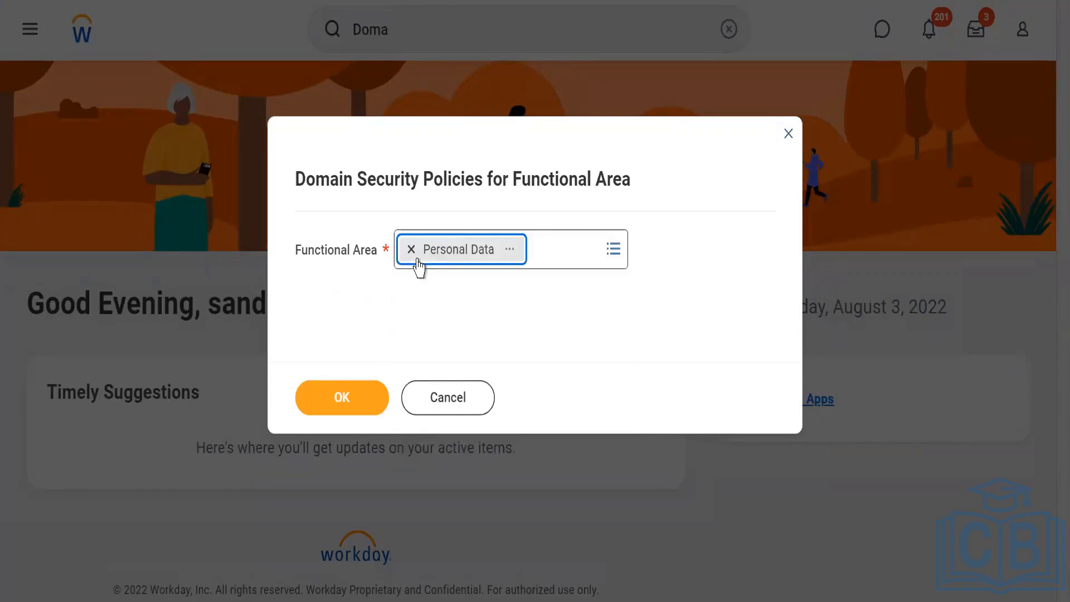
pyautogui.click(342, 401)
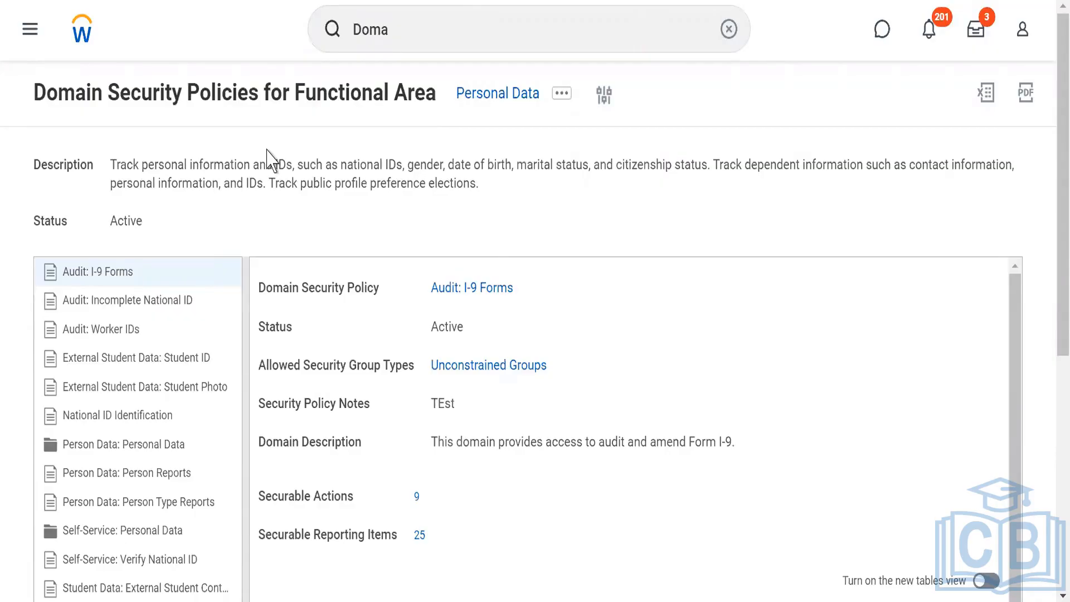
# Open Edit Permissions for the Person Data: Personal Data domain security policy.
pyautogui.click(82, 448)
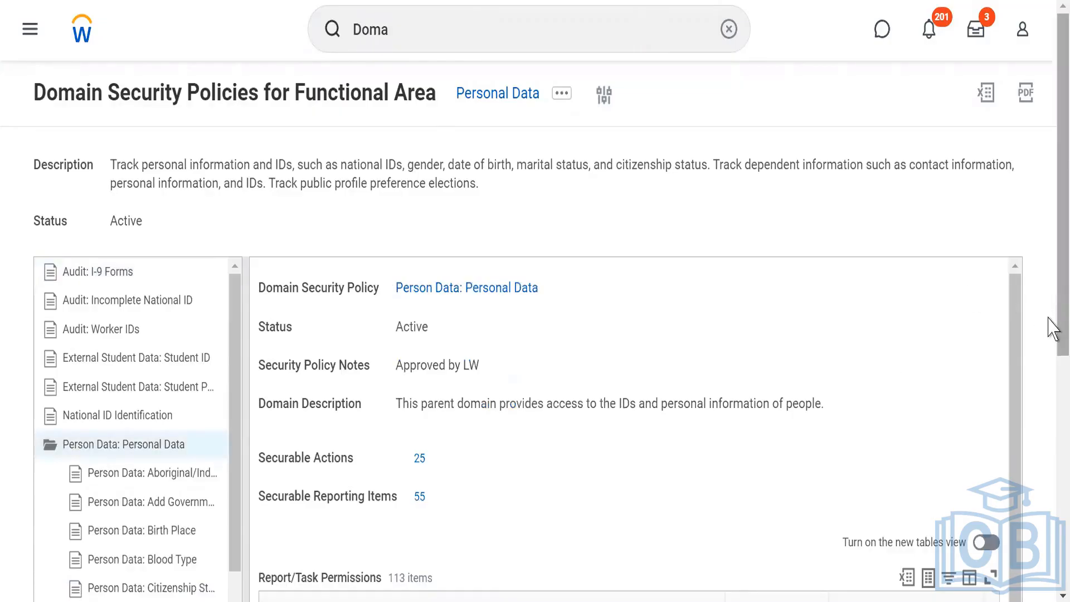
pyautogui.scroll(-7, 1050, 329)
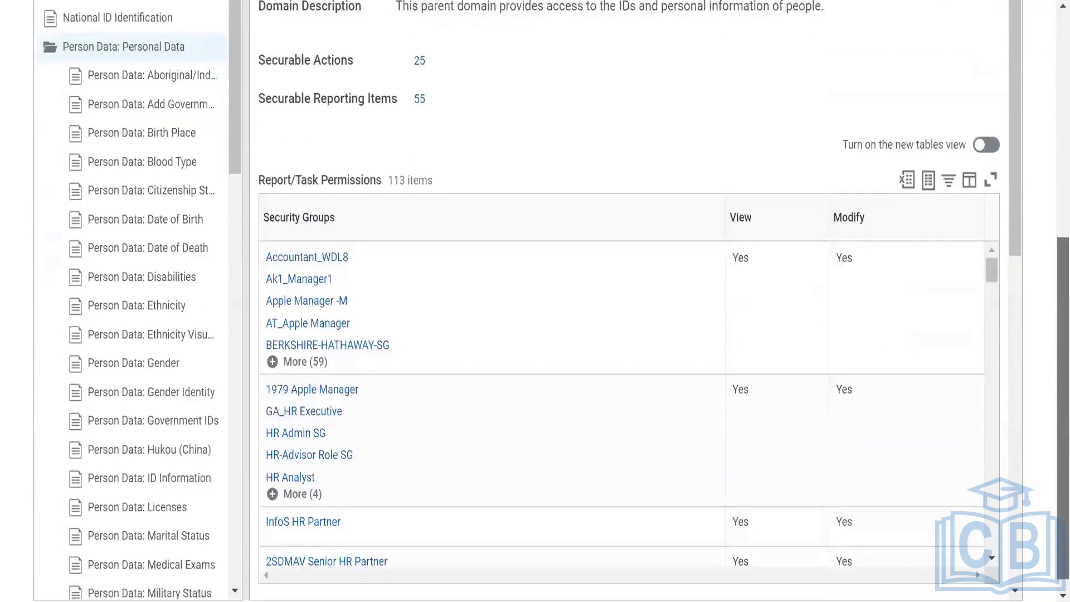
pyautogui.scroll(-7, 1022, 411)
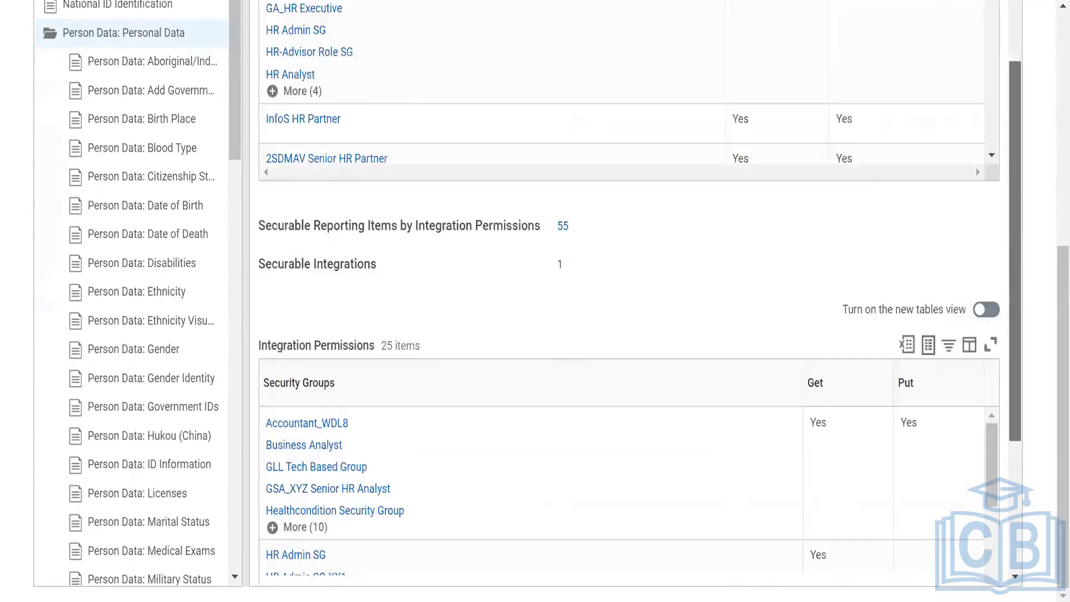
pyautogui.scroll(-4, 629, 334)
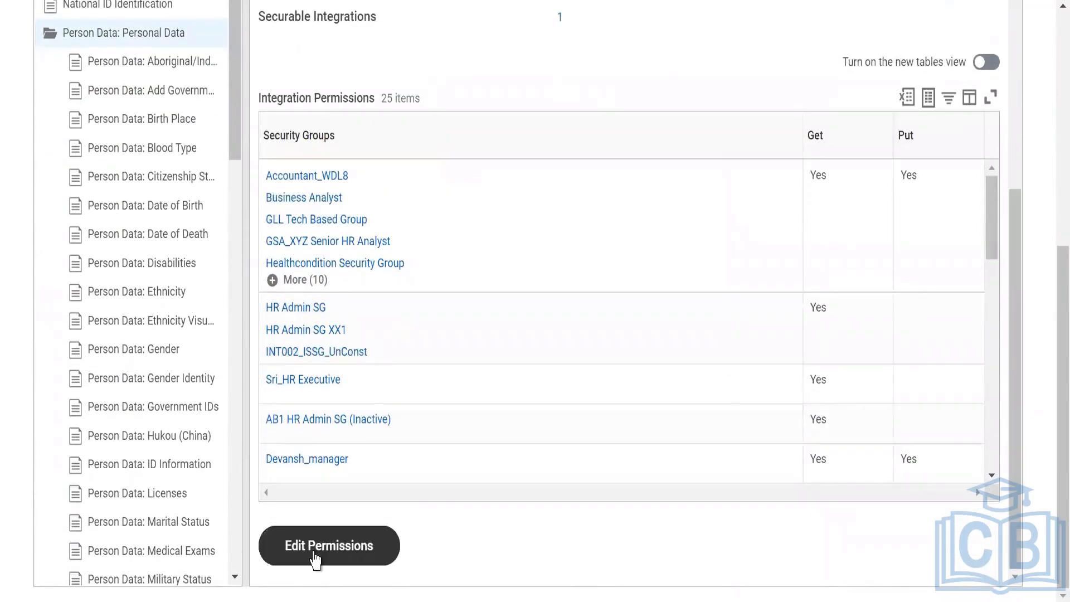
pyautogui.click(315, 556)
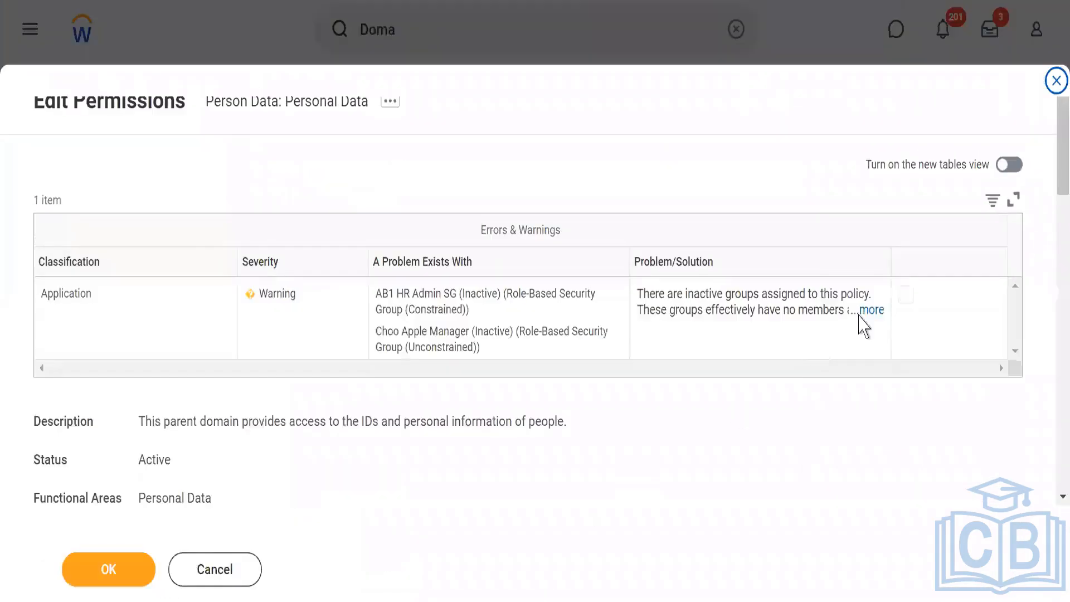
pyautogui.moveTo(1052, 162); pyautogui.dragTo(1048, 331)
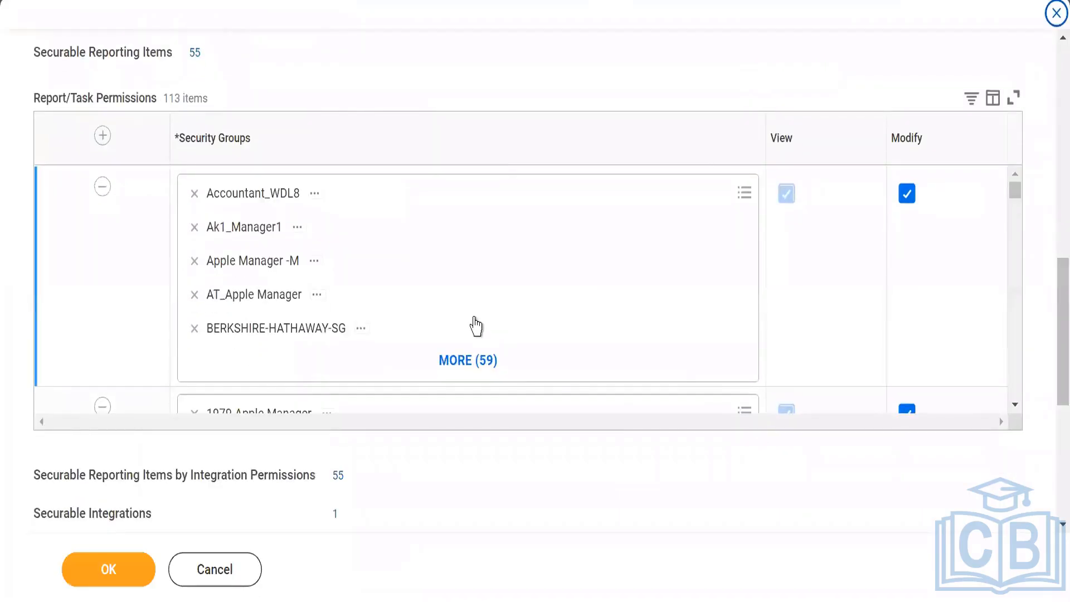
# Add WLE7_Security Admin to the security groups of the first Report/Task Permissions row.
pyautogui.click(437, 301)
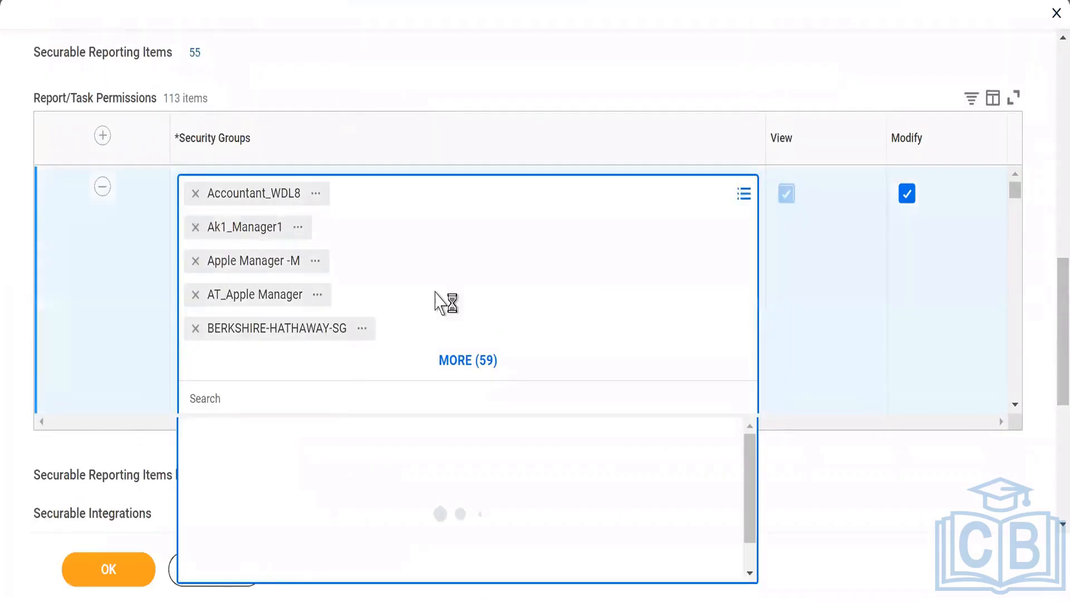
pyautogui.write('WL')
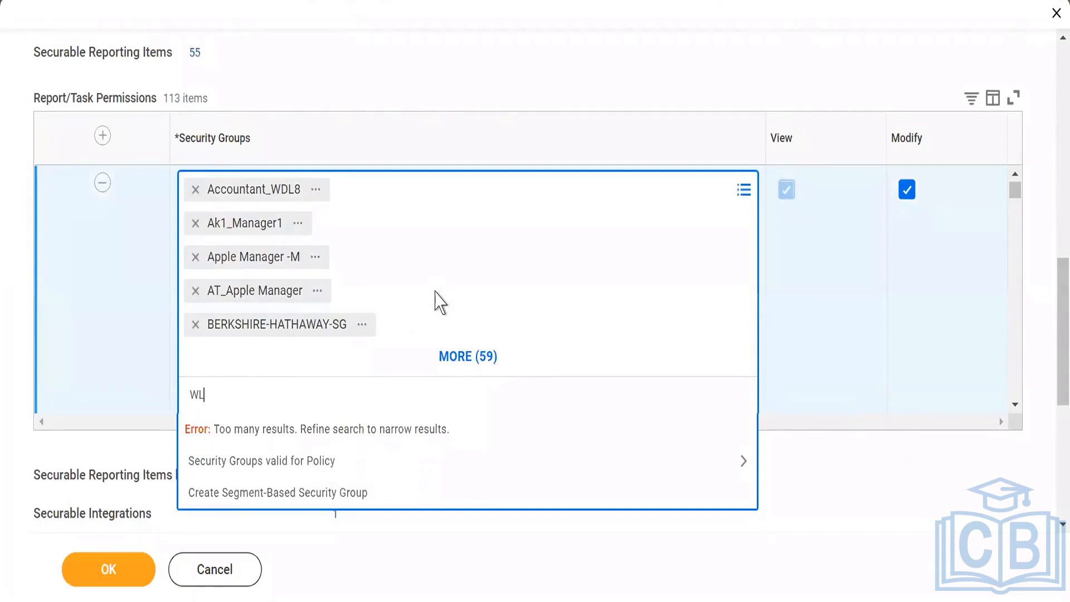
pyautogui.write('E&_')
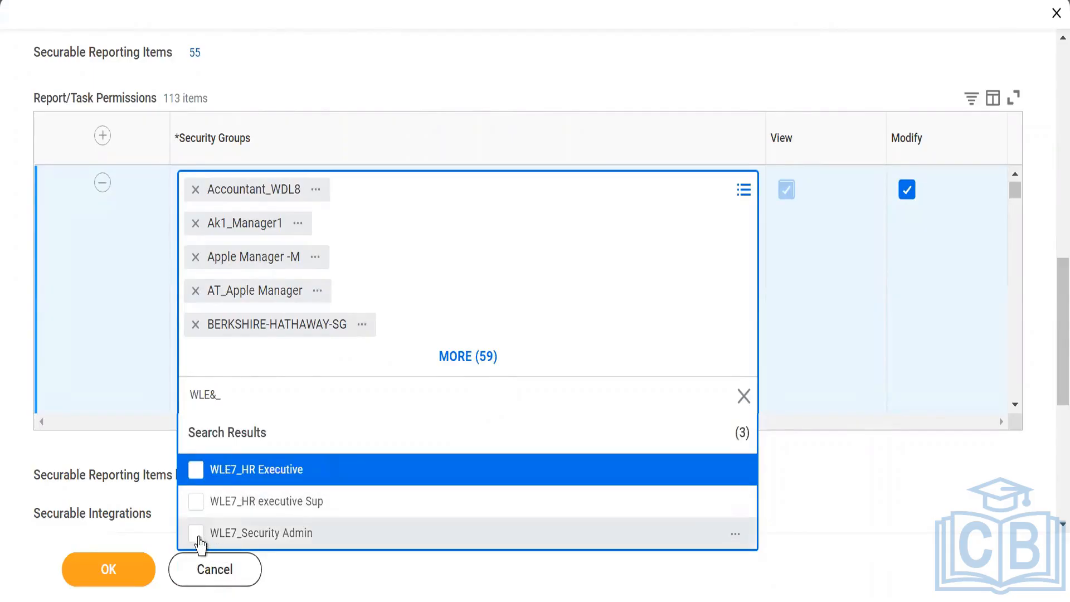
pyautogui.click(197, 531)
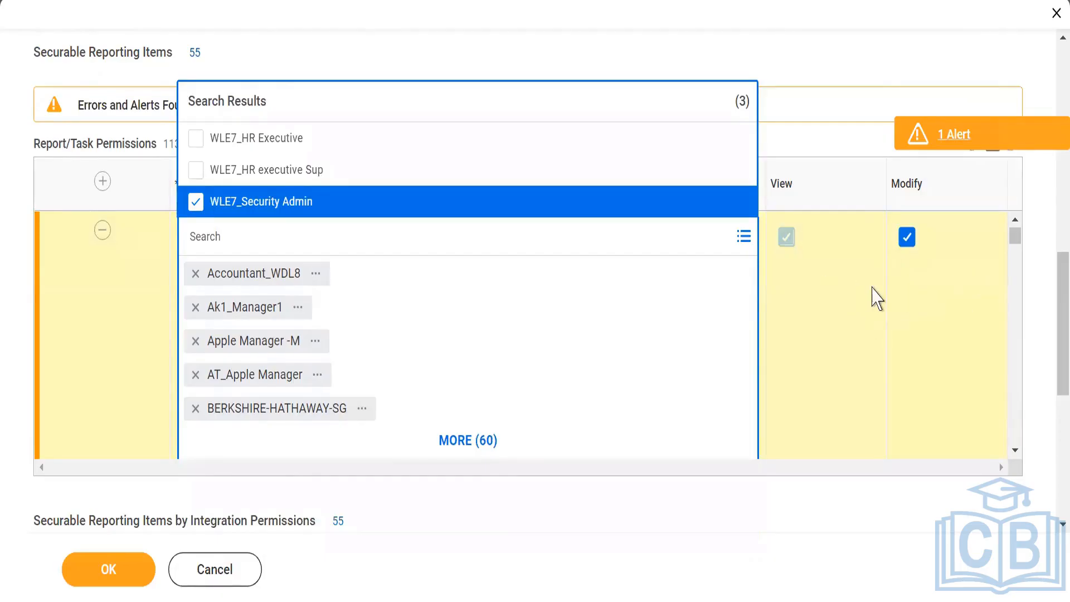
pyautogui.click(846, 53)
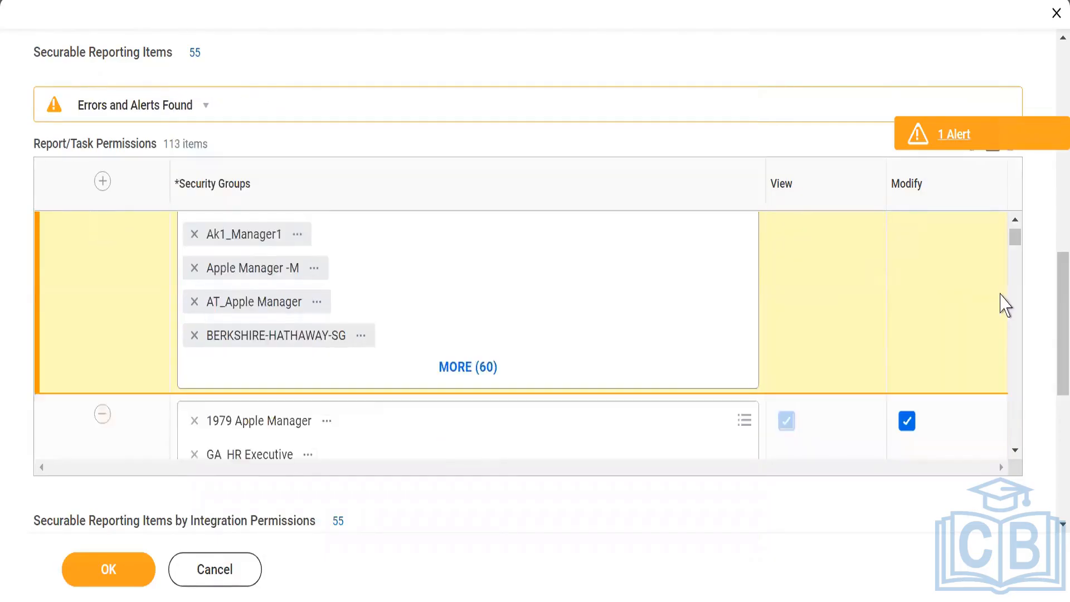
# Add WLE7_Security Admin to the first Integration Permissions row and save the edited permissions.
pyautogui.moveTo(1057, 333); pyautogui.dragTo(1052, 428)
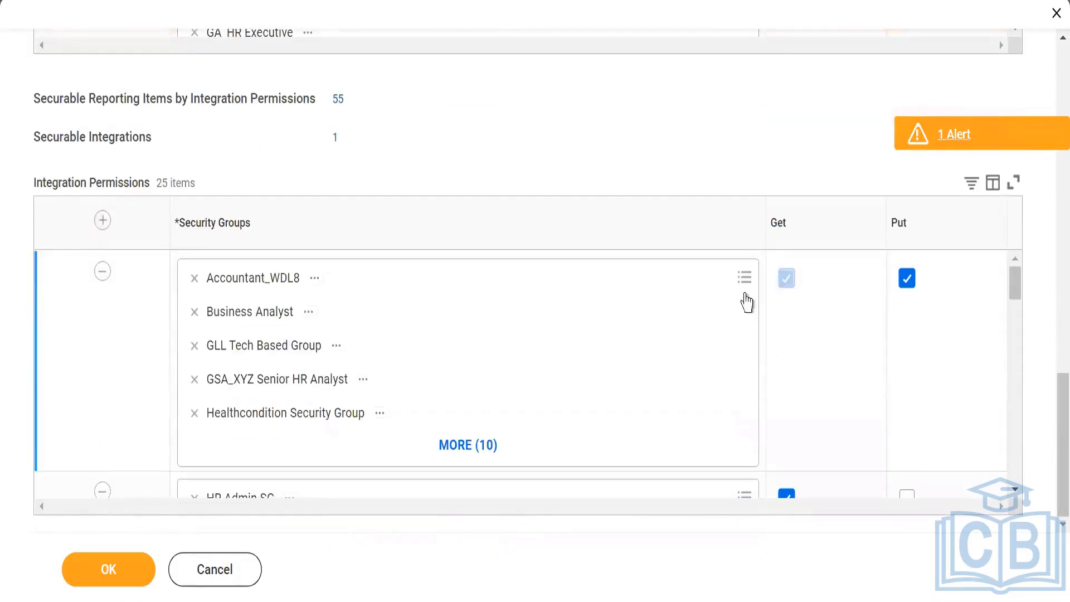
pyautogui.click(464, 354)
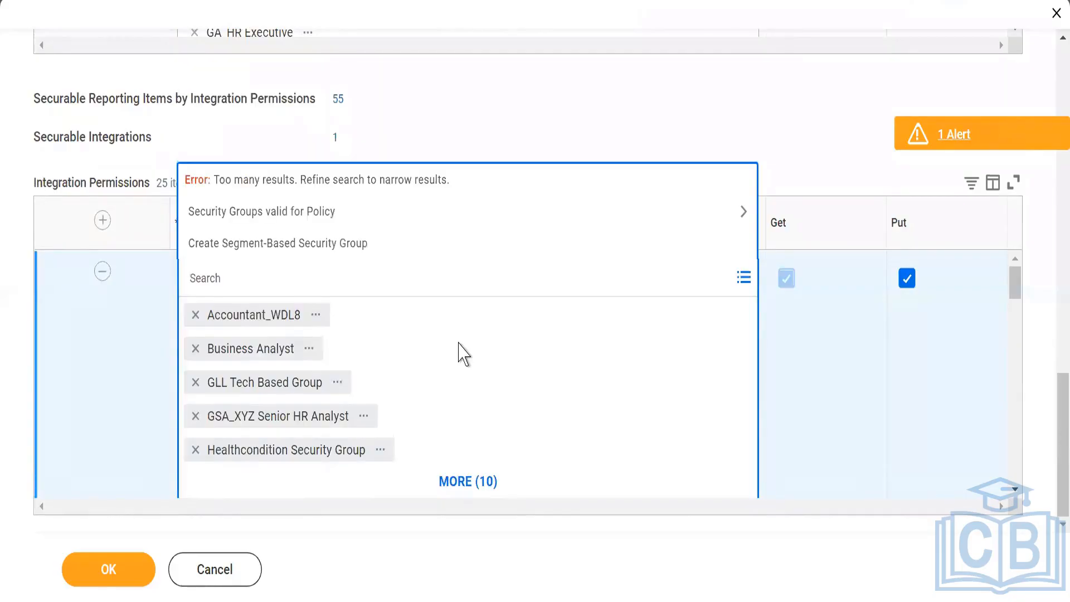
pyautogui.write('WLE7')
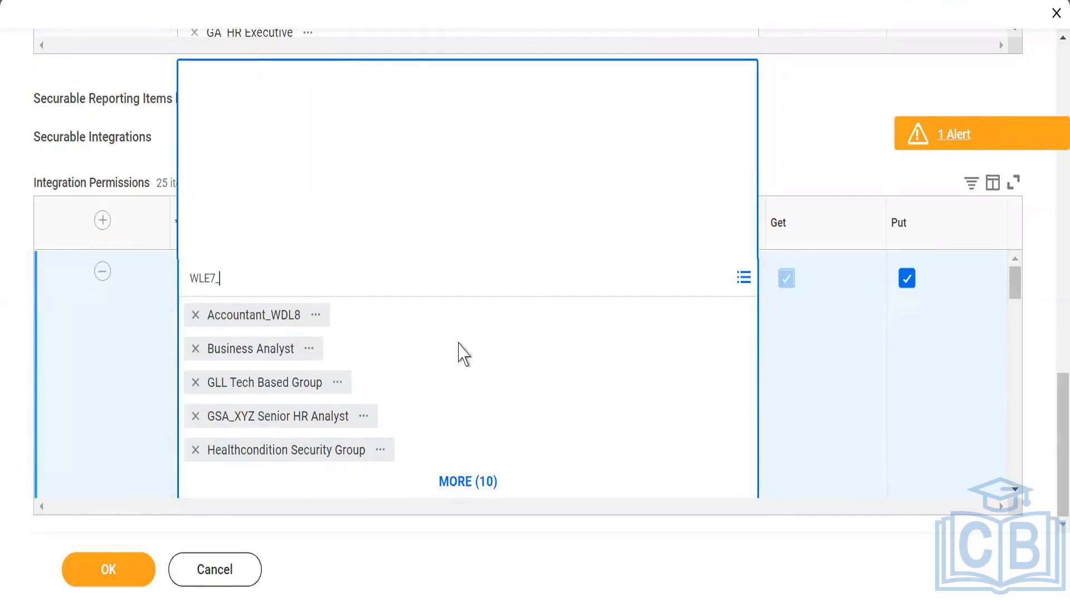
pyautogui.write('_')
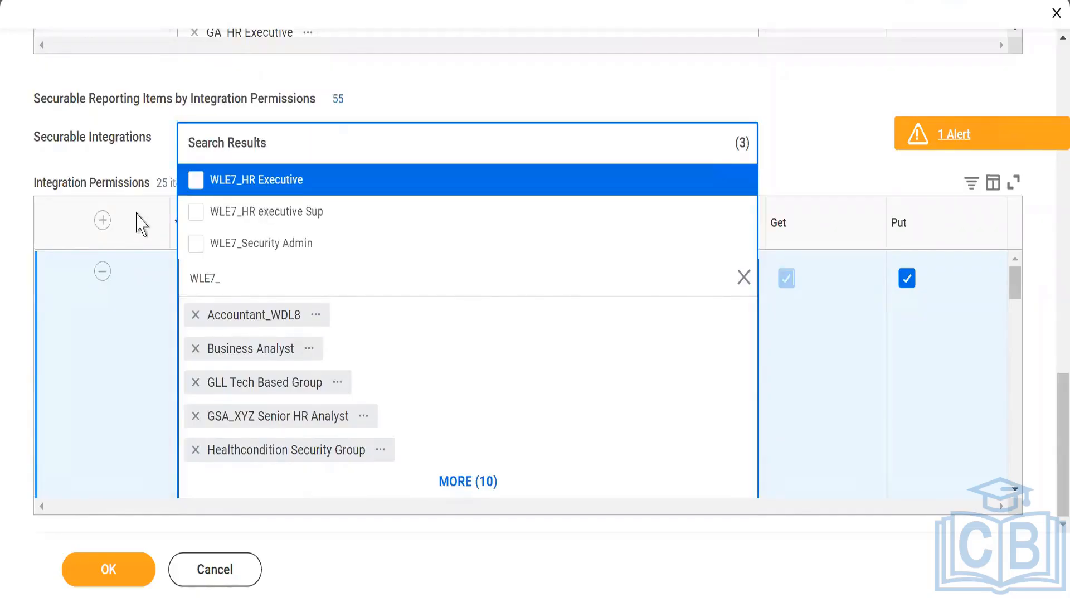
pyautogui.click(196, 244)
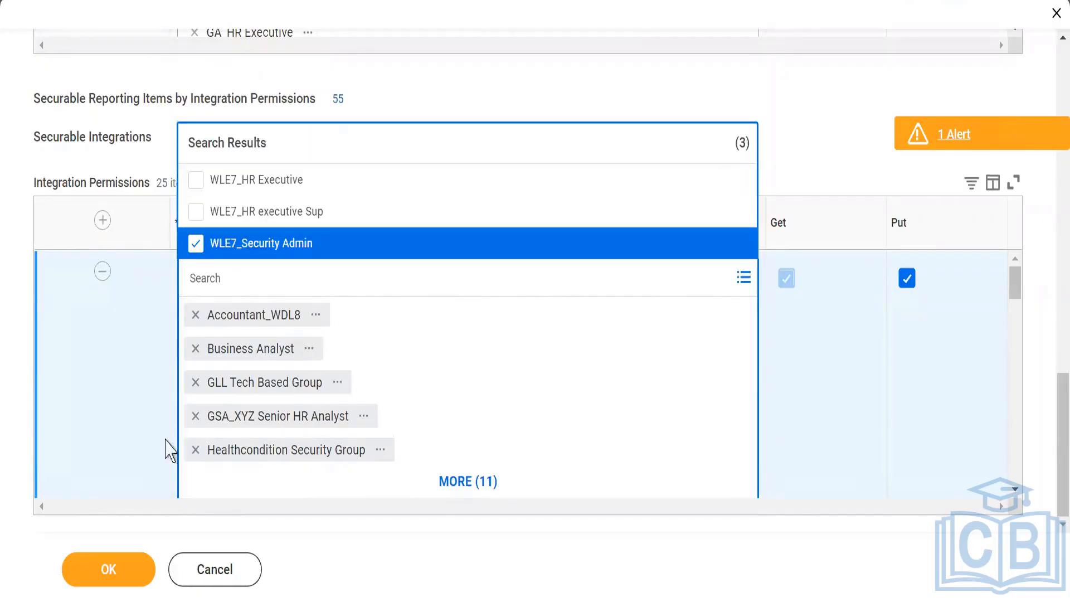
pyautogui.click(106, 575)
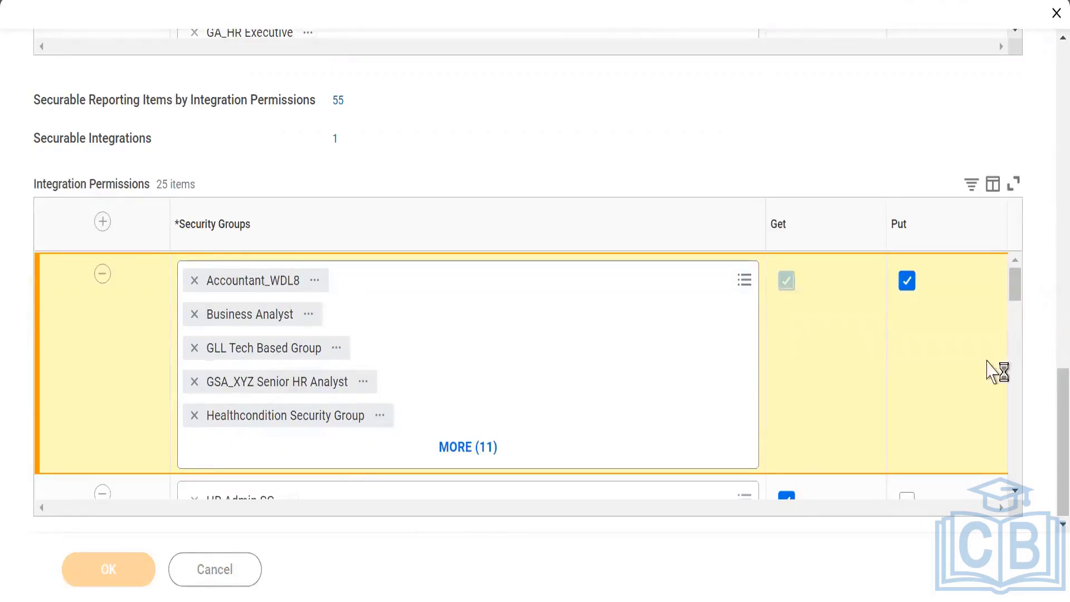
# Open the Activate Pending Security Policy Changes task.
pyautogui.moveTo(1058, 412); pyautogui.dragTo(1047, 37)
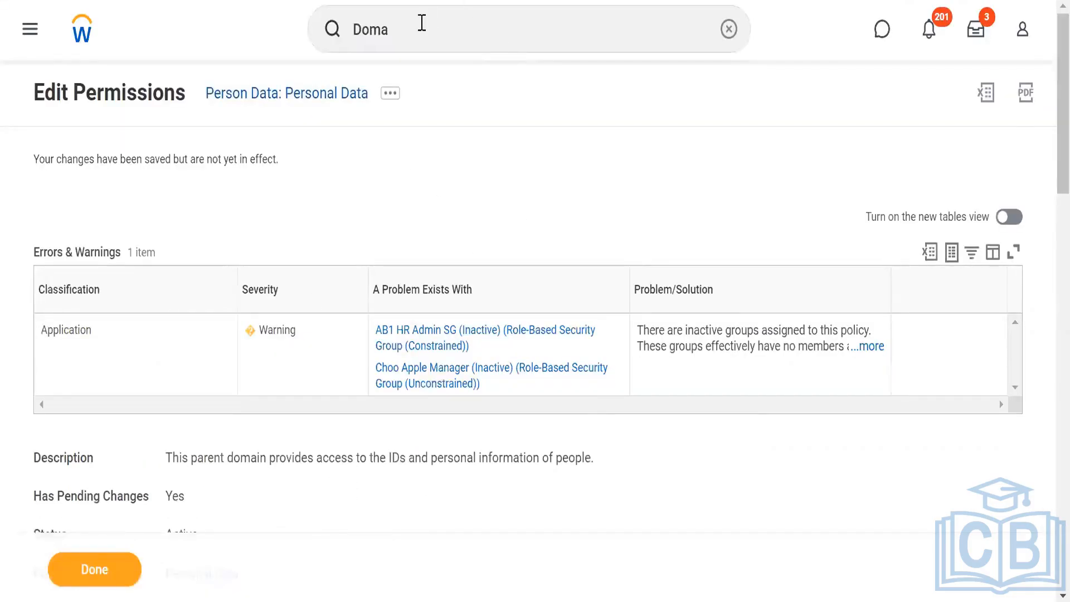
pyautogui.click(422, 22)
pyautogui.write('act')
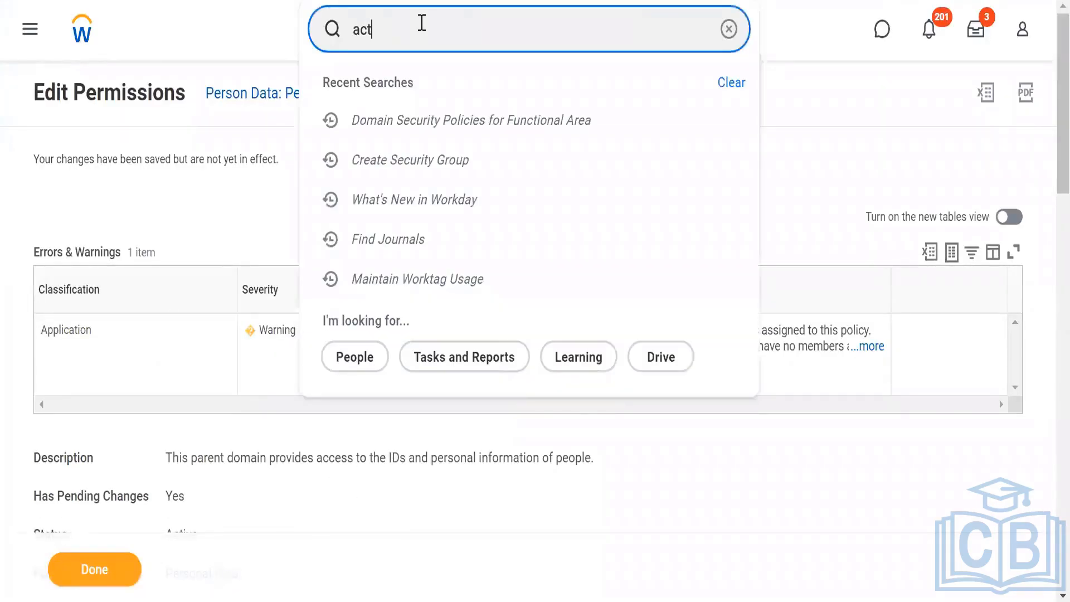
pyautogui.write('ivat pendi')
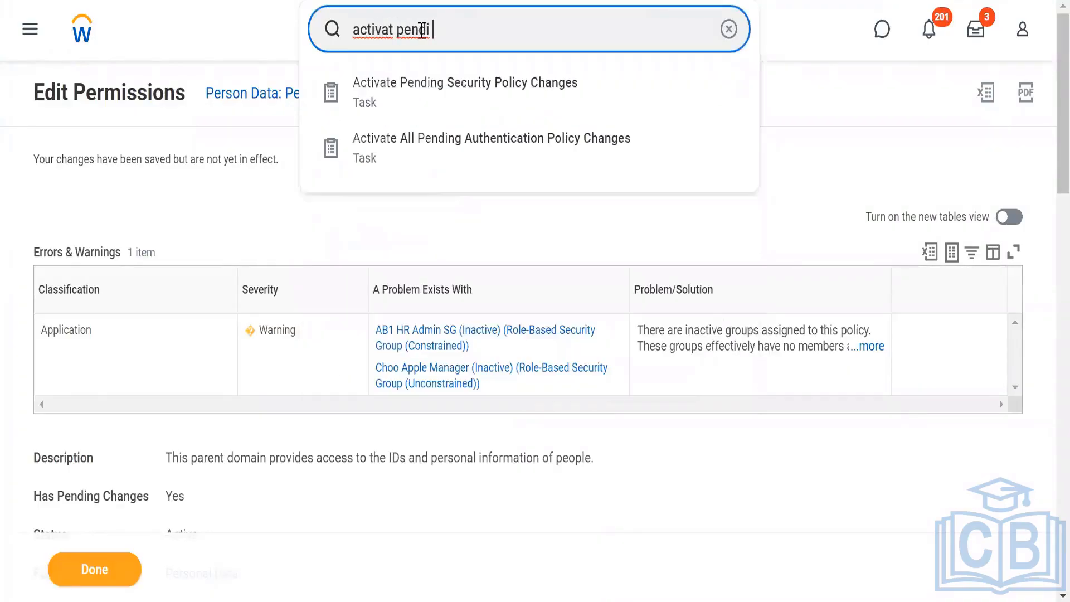
pyautogui.click(443, 97)
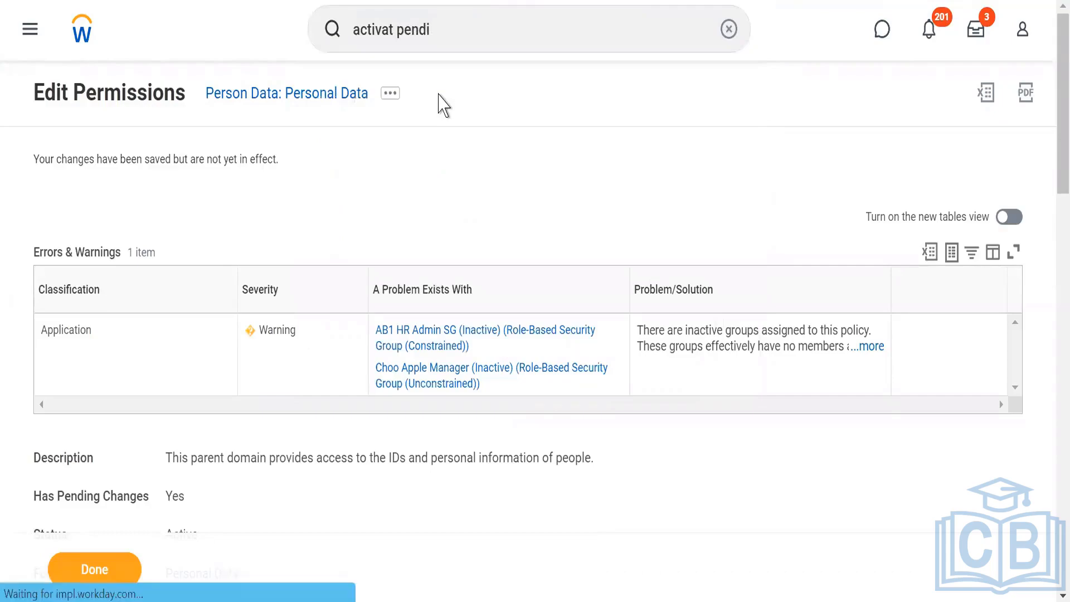
# Enter the comment Approved by PM for the pending security policy changes and continue.
pyautogui.click(302, 357)
pyautogui.write('A')
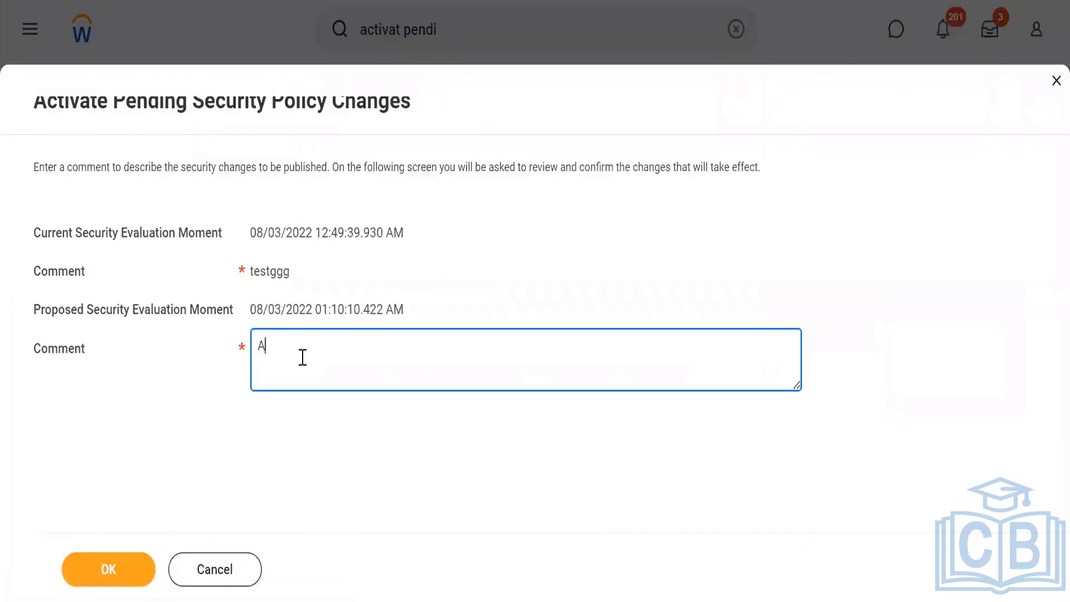
pyautogui.write('pproved by Pm')
pyautogui.press('BackSpace')
pyautogui.write('M')
pyautogui.click(109, 572)
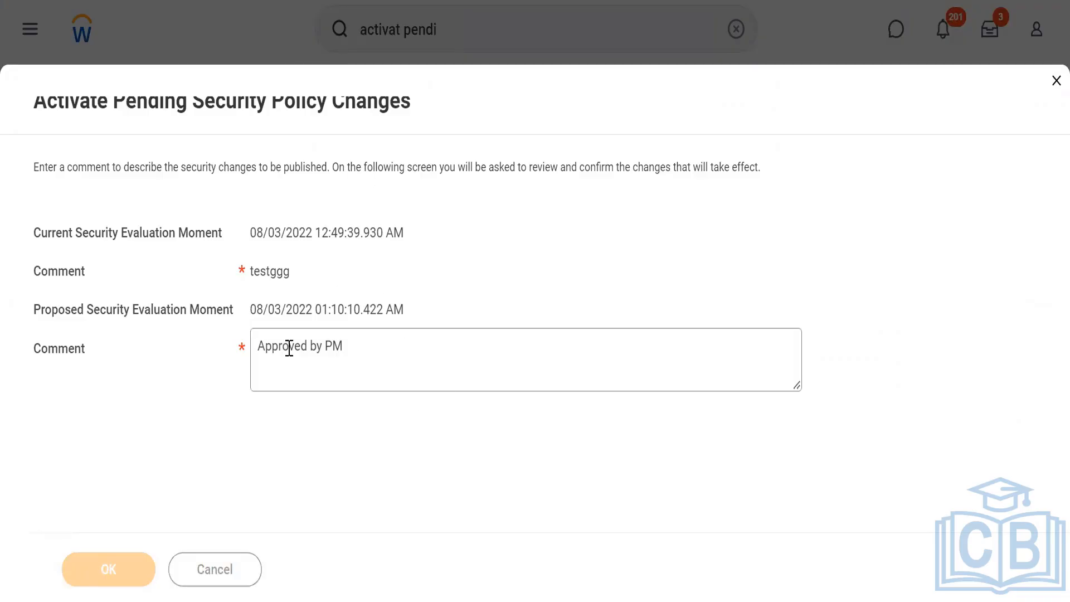
# Confirm and activate the pending security policy changes.
pyautogui.click(257, 348)
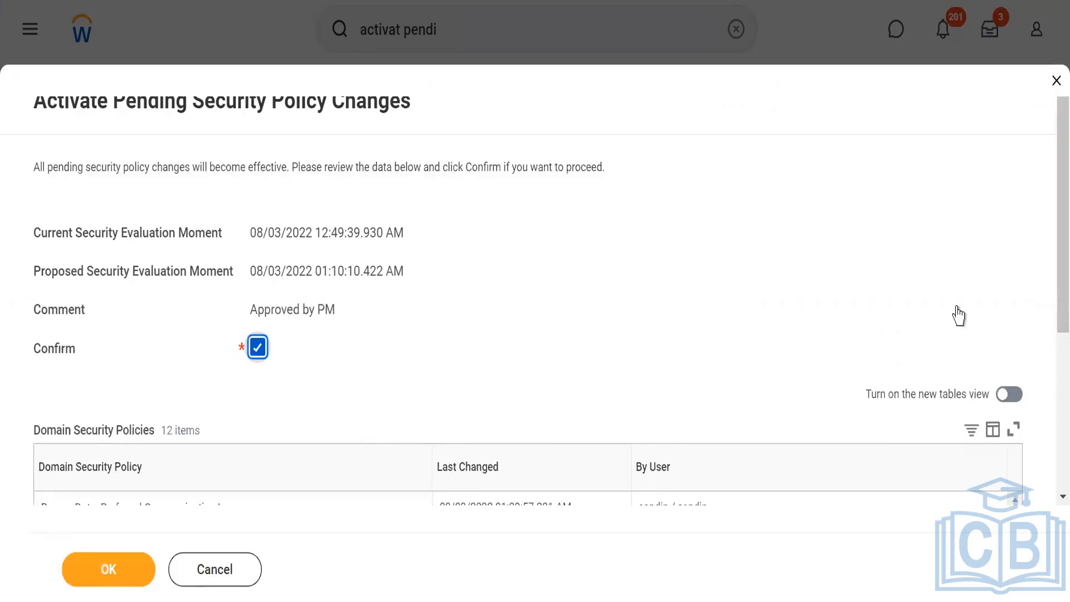
pyautogui.scroll(-5, 985, 454)
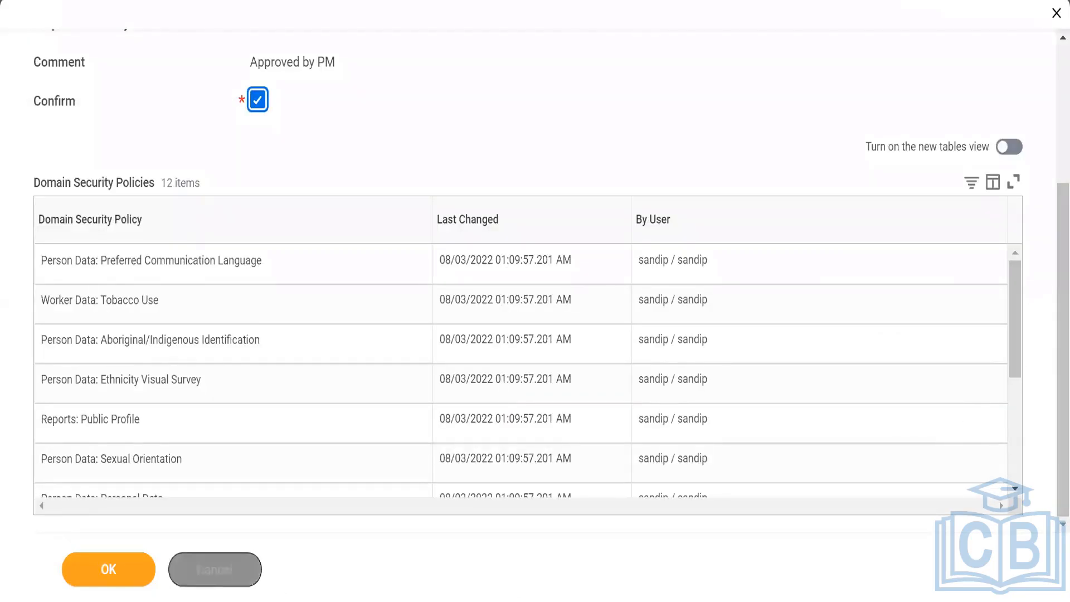
pyautogui.click(106, 584)
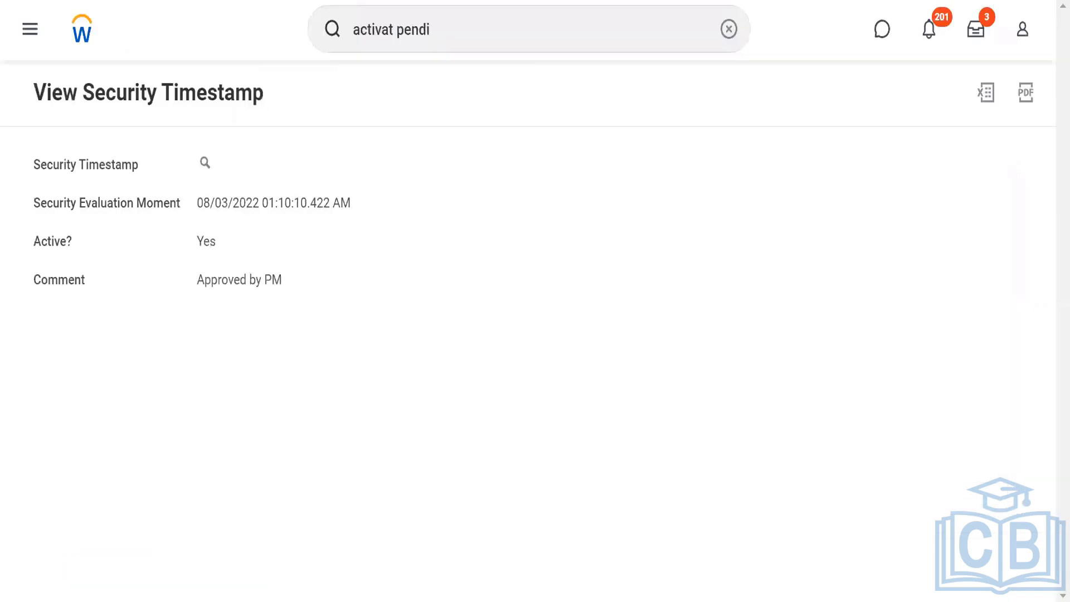
# Switch to the Notepad class notes and read through the domain security policy and activation steps.
pyautogui.click(729, 30)
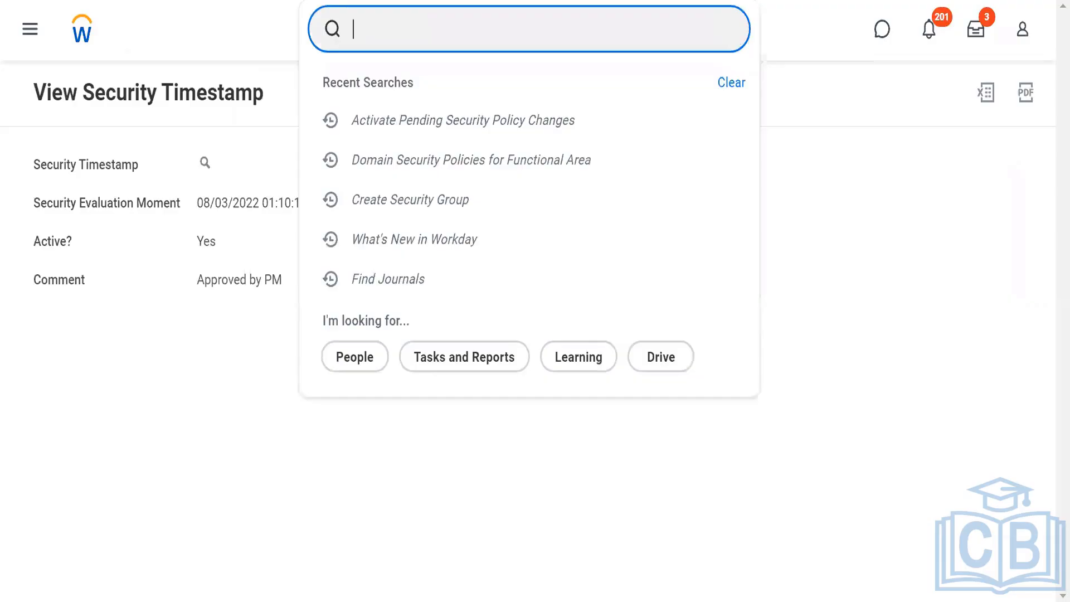
pyautogui.hotkey('alt', 'Tab')
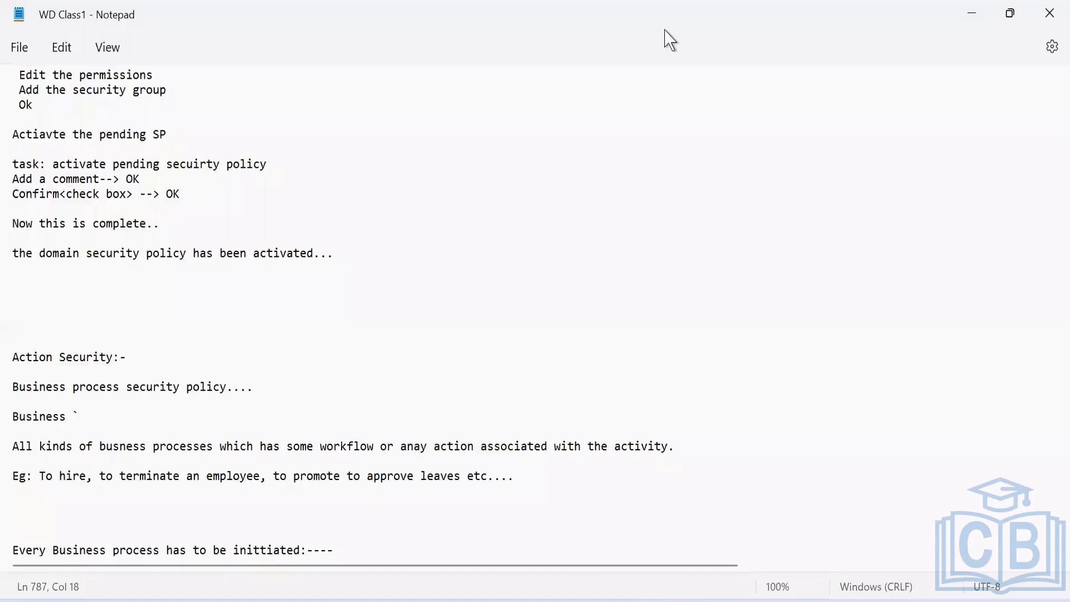
pyautogui.click(352, 340)
pyautogui.click(226, 290)
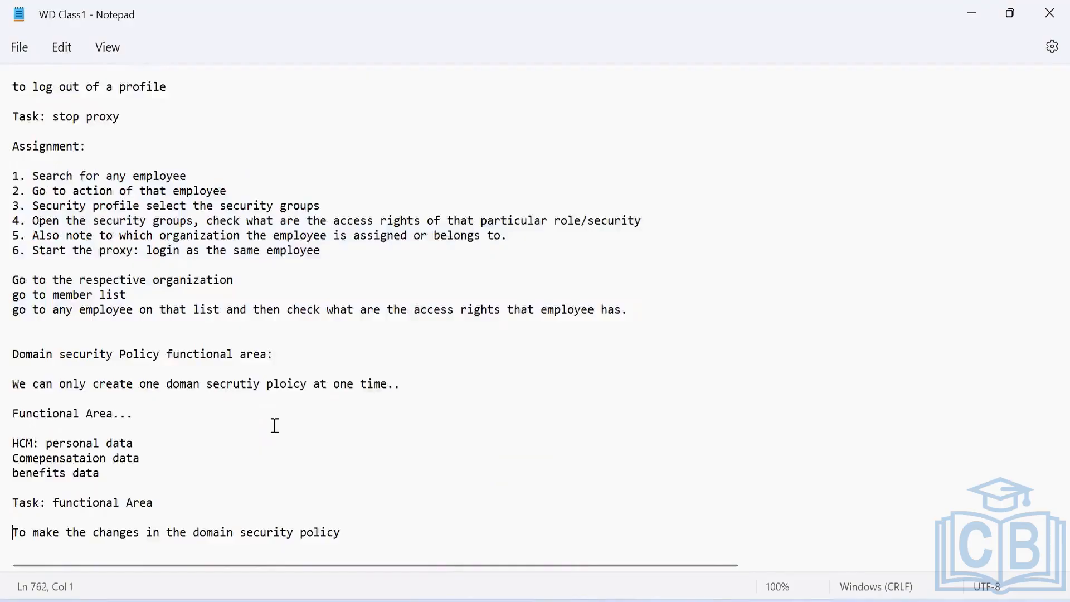
pyautogui.press('Down')
pyautogui.press('Down')
pyautogui.press('Down')
pyautogui.press('Down')
pyautogui.press('Down')
pyautogui.press('Down')
pyautogui.press('Down')
pyautogui.press('Down')
pyautogui.press('Down')
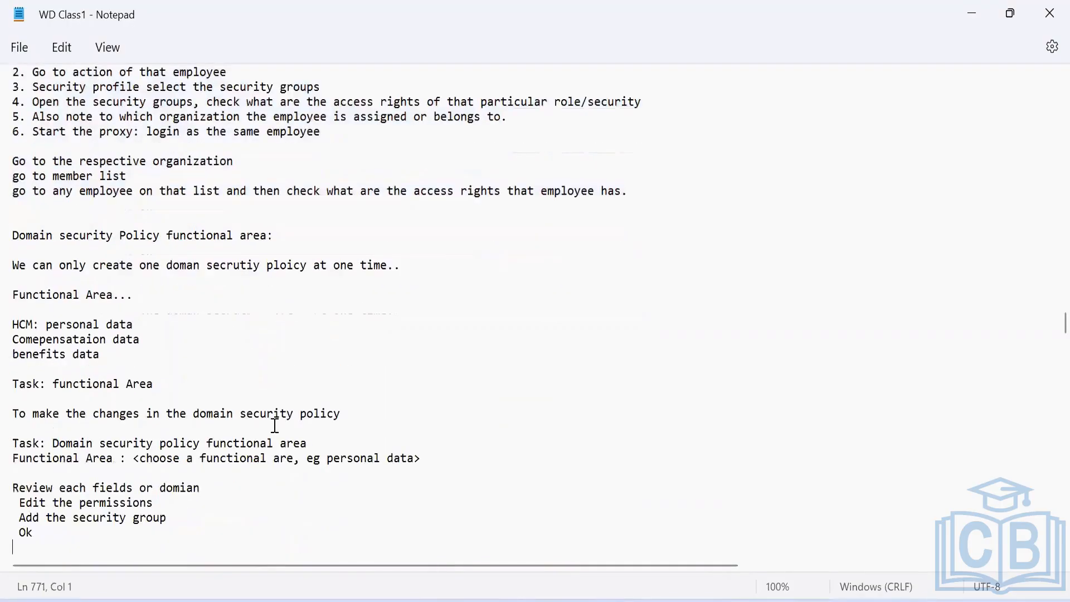
pyautogui.press('Down')
pyautogui.press('Down')
pyautogui.press('Down')
pyautogui.press('Down')
pyautogui.press('Down')
pyautogui.press('Down')
pyautogui.press('Down')
pyautogui.press('Down')
pyautogui.press('Down')
pyautogui.press('Down')
pyautogui.press('Down')
pyautogui.press('Down')
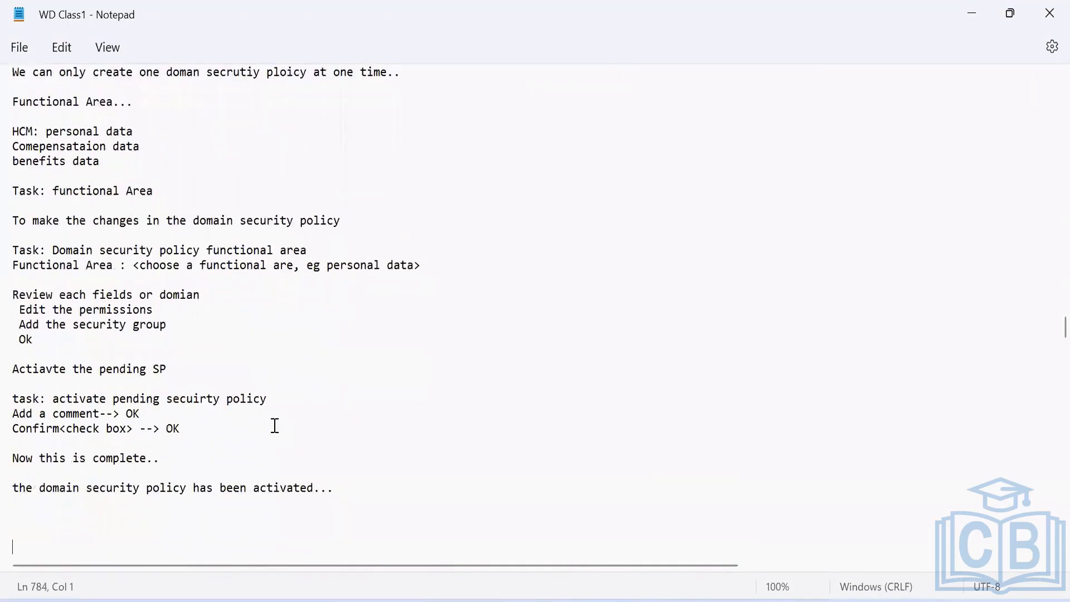
pyautogui.press('Up')
pyautogui.press('Up')
pyautogui.press('Up')
pyautogui.press('Up')
pyautogui.press('Up')
pyautogui.press('Up')
pyautogui.press('Up')
pyautogui.press('Up')
pyautogui.press('Up')
pyautogui.press('Up')
pyautogui.press('Up')
pyautogui.press('Up')
pyautogui.press('Up')
pyautogui.press('Up')
pyautogui.press('Up')
pyautogui.press('Up')
pyautogui.press('Up')
pyautogui.press('Up')
pyautogui.press('Up')
pyautogui.press('Up')
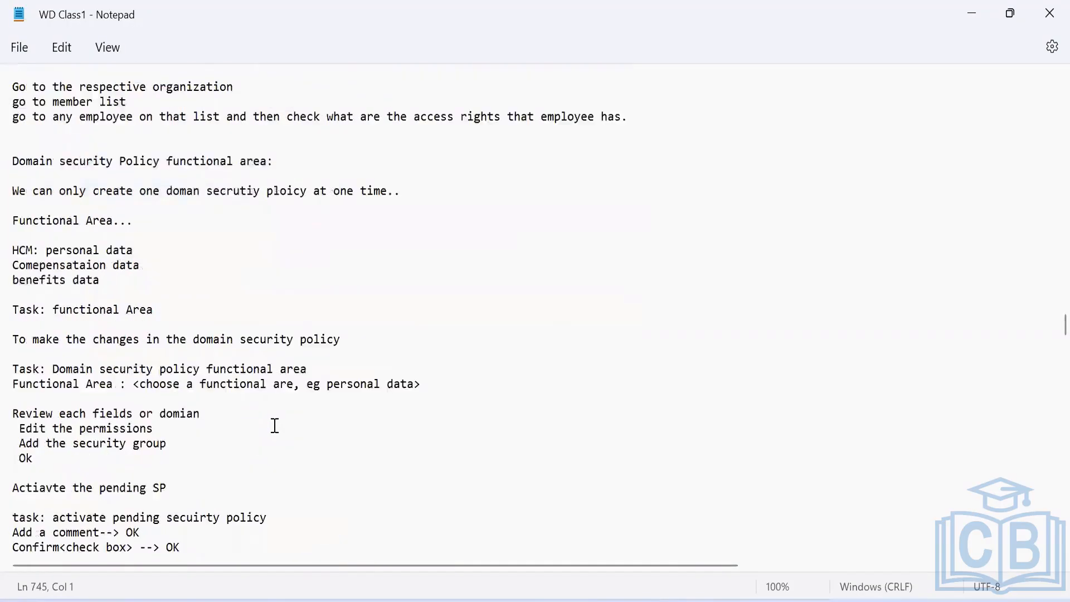
pyautogui.press('Up')
pyautogui.press('Up')
pyautogui.press('Up')
pyautogui.press('Up')
pyautogui.press('Up')
pyautogui.press('Up')
pyautogui.press('Up')
pyautogui.press('Up')
pyautogui.press('Up')
pyautogui.press('Up')
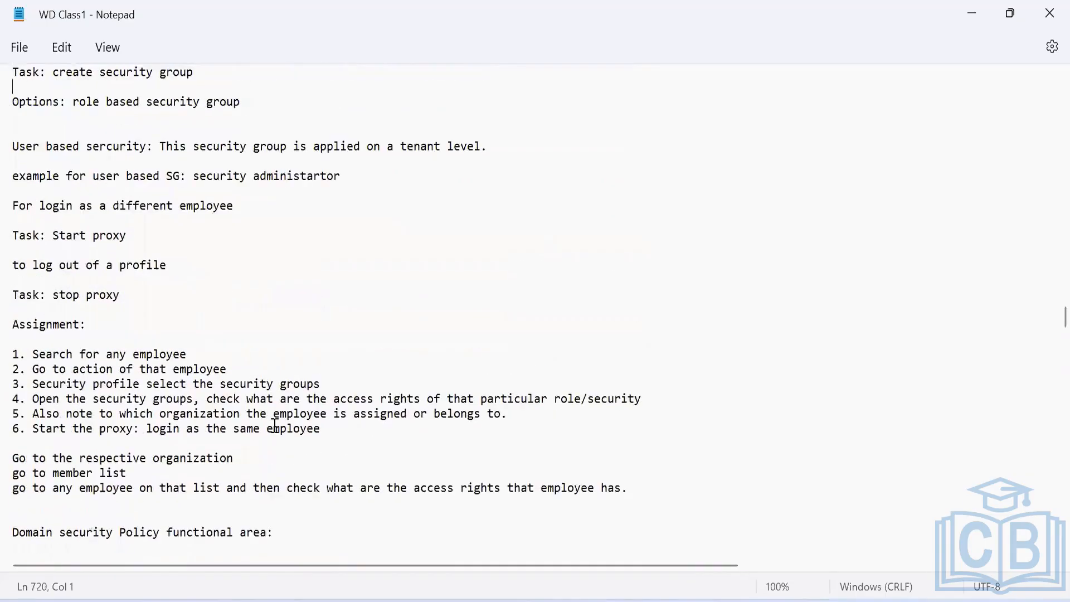
pyautogui.press('Down')
pyautogui.press('Down')
pyautogui.press('Down')
pyautogui.press('Down')
pyautogui.press('Down')
pyautogui.press('Down')
pyautogui.press('Down')
pyautogui.press('Down')
pyautogui.press('Down')
pyautogui.press('Down')
pyautogui.press('Down')
pyautogui.press('Down')
pyautogui.press('Down')
pyautogui.press('Down')
pyautogui.press('Down')
pyautogui.press('Down')
pyautogui.press('Down')
pyautogui.press('Down')
pyautogui.press('Down')
pyautogui.press('Down')
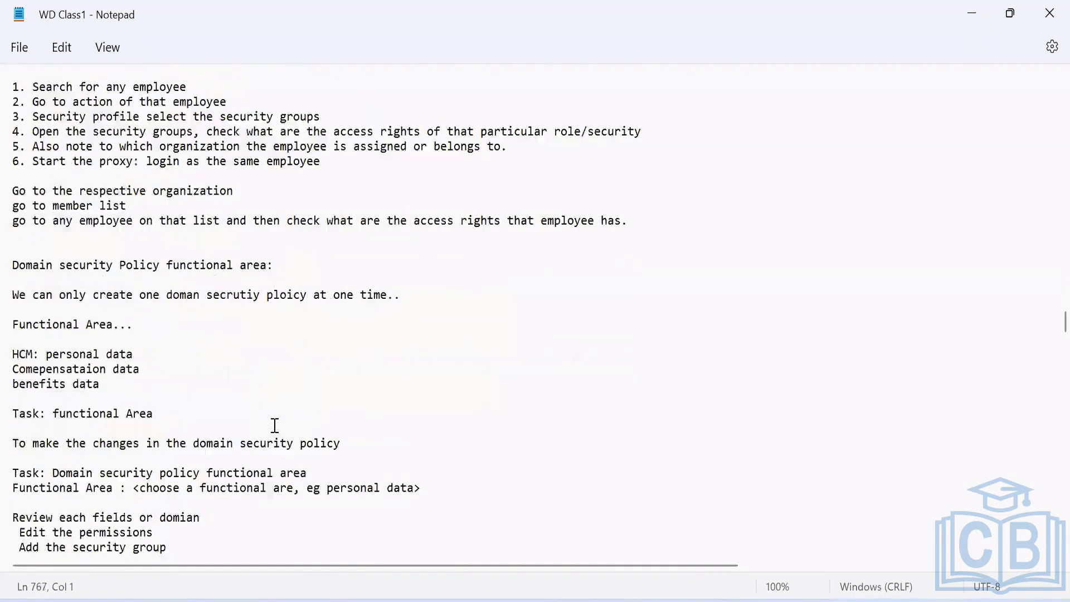
pyautogui.press('Down')
pyautogui.press('Down')
pyautogui.press('Down')
pyautogui.press('Down')
pyautogui.press('Down')
pyautogui.press('Down')
pyautogui.press('Down')
pyautogui.press('Down')
pyautogui.press('Down')
pyautogui.press('Down')
pyautogui.press('Down')
pyautogui.press('Down')
pyautogui.press('Down')
pyautogui.press('Down')
pyautogui.press('Down')
pyautogui.press('Down')
pyautogui.press('Down')
pyautogui.press('Down')
pyautogui.press('Down')
pyautogui.press('Down')
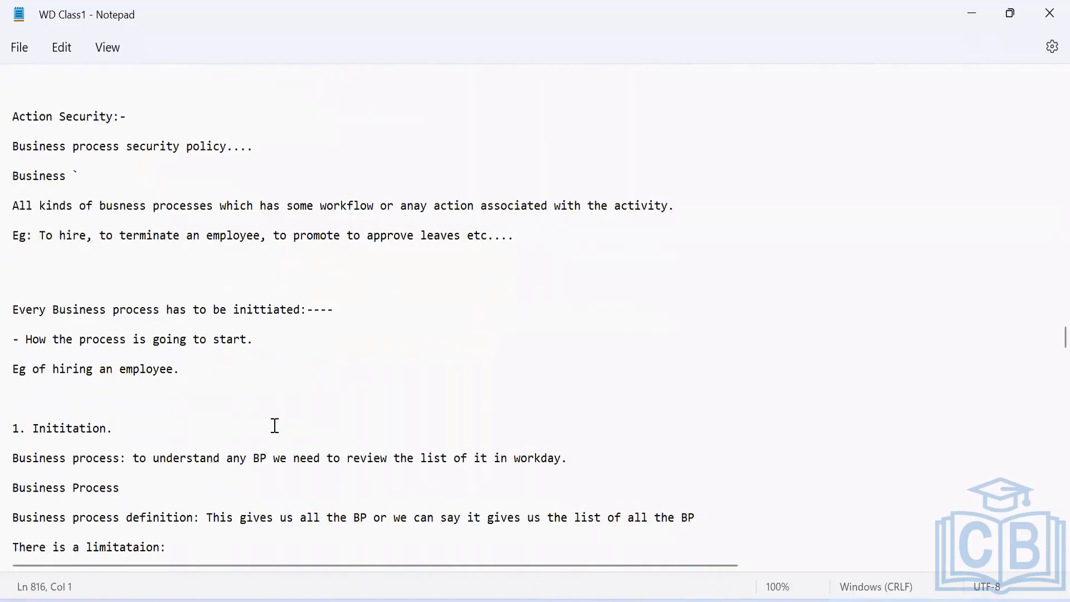